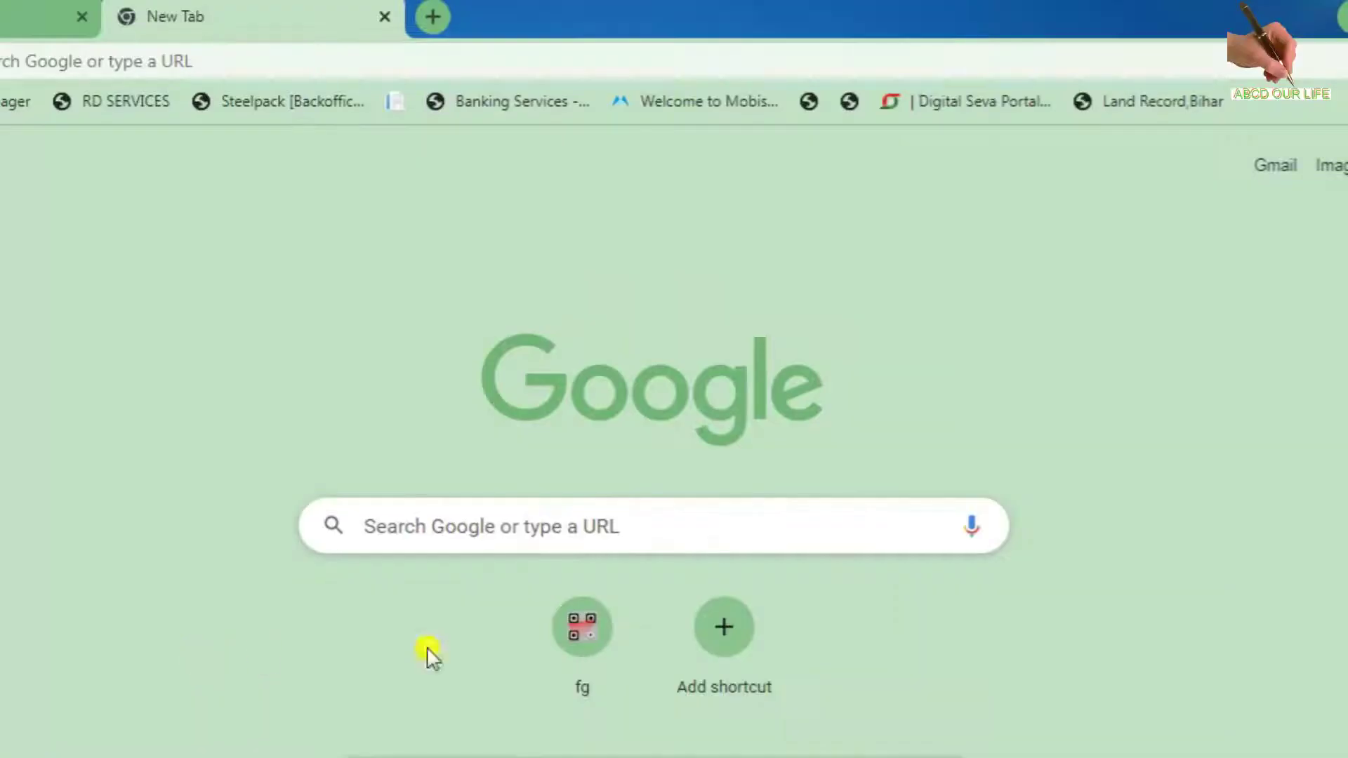
Search Google for "pan status" and open the NSDL Status Track search for PAN/TAN page
{"action": "left_click", "coordinate": [417, 518]}
{"action": "type", "text": "PAN"}
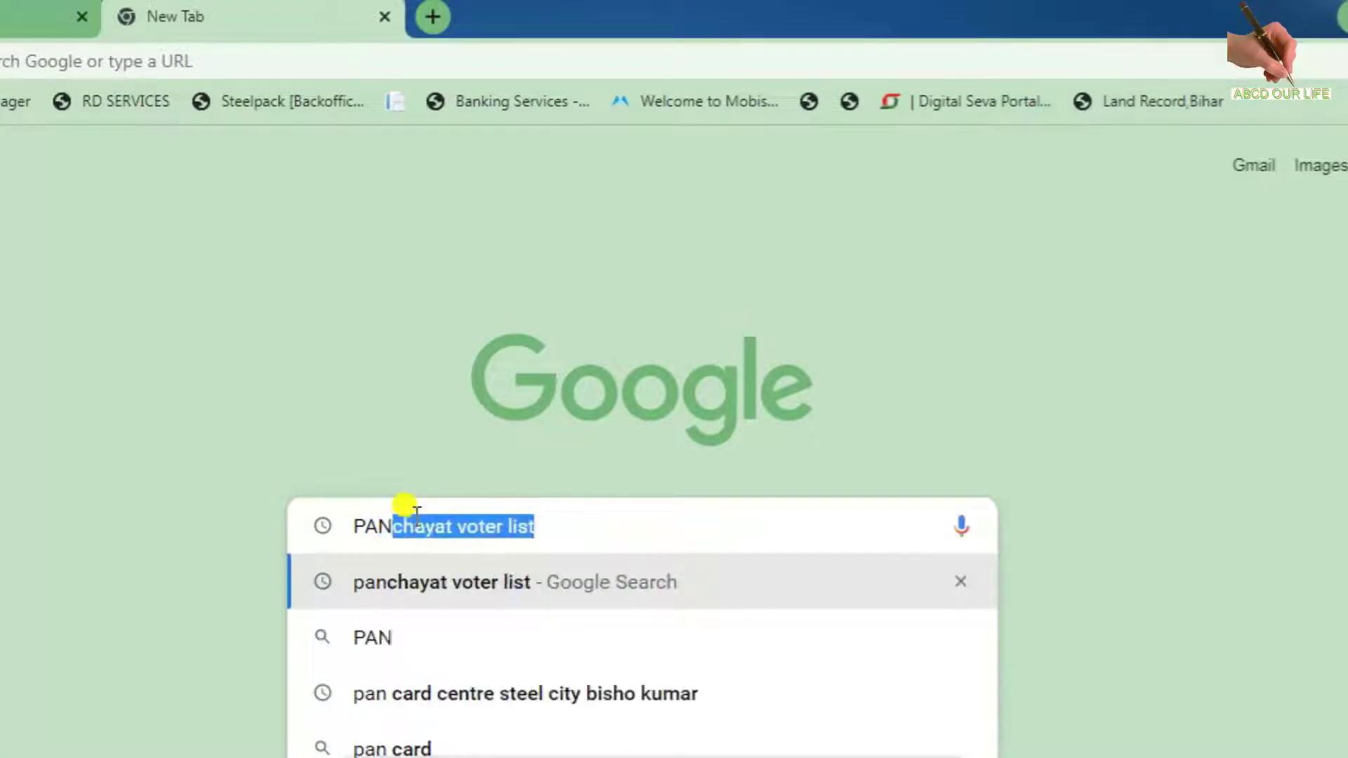
{"action": "key", "text": "BackSpace"}
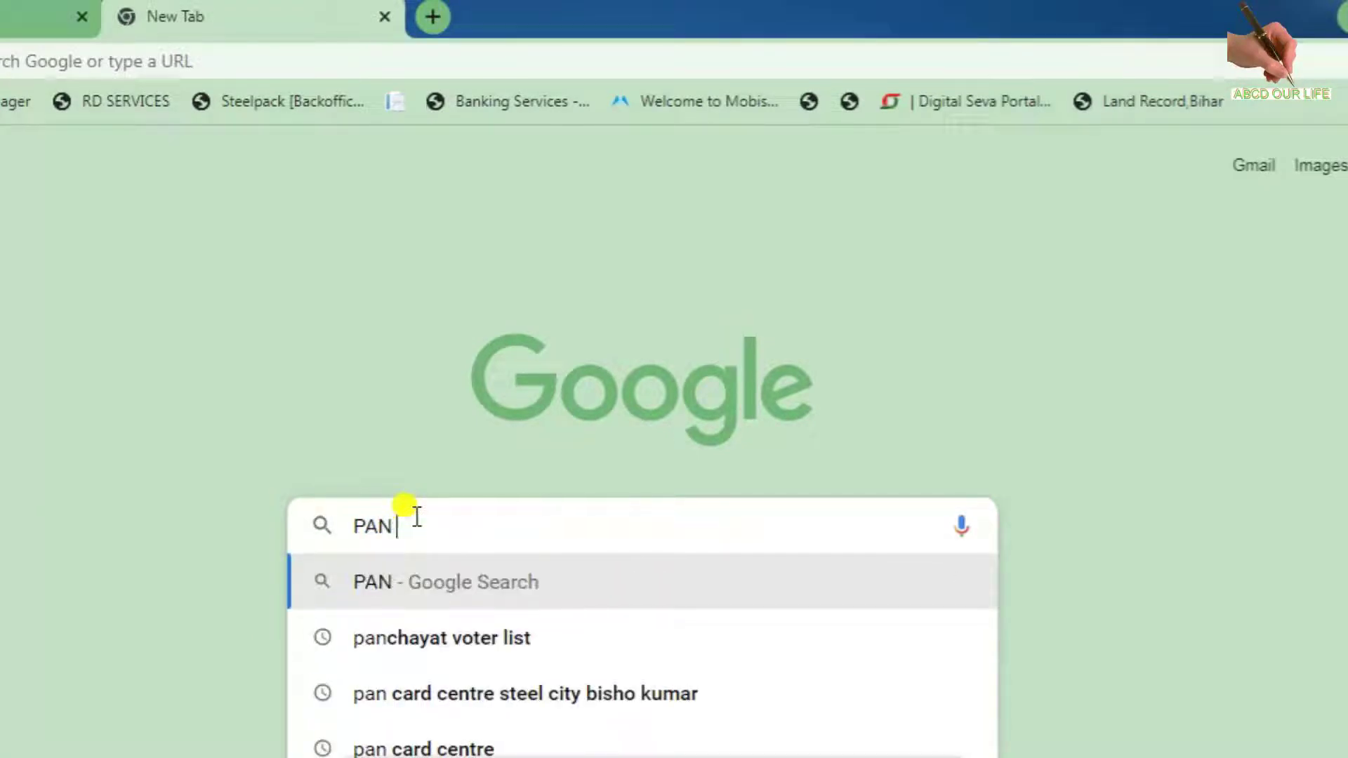
{"action": "type", "text": "S"}
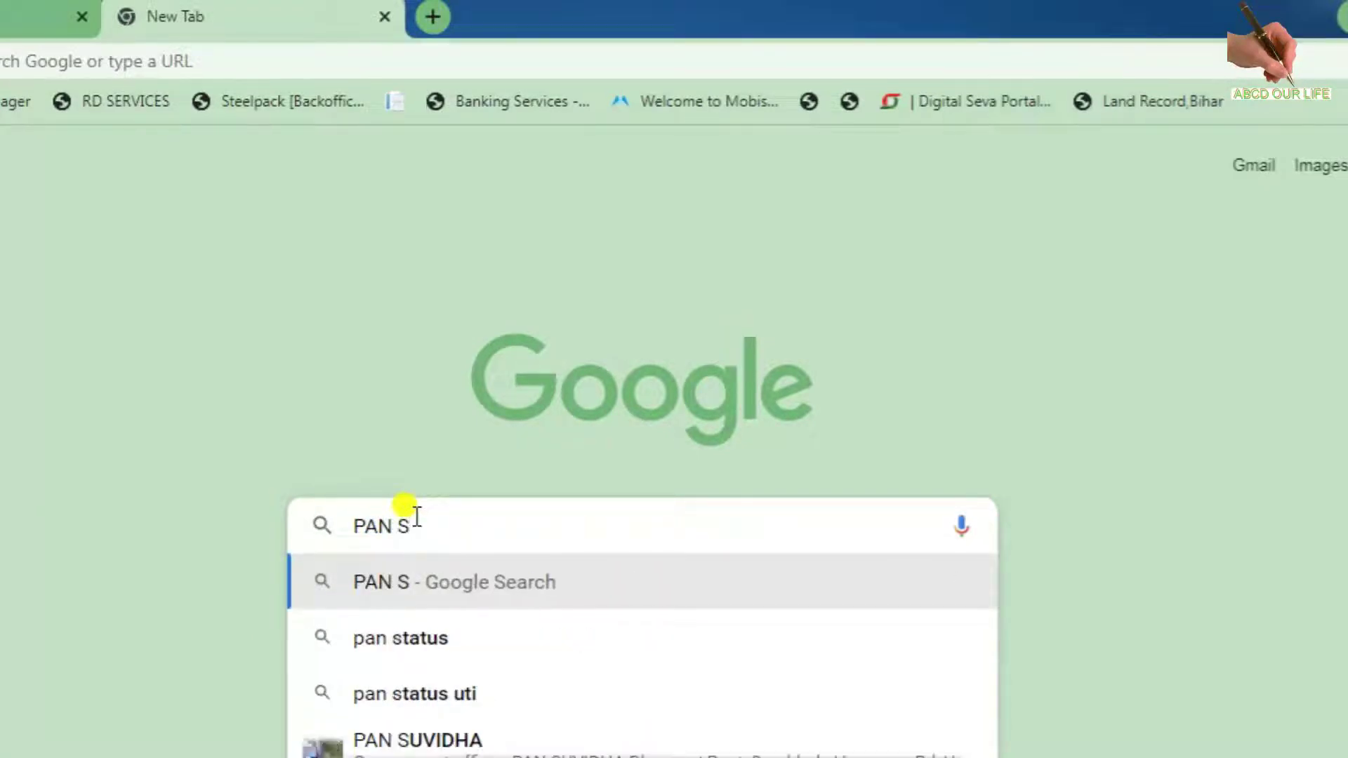
{"action": "key", "text": "Down"}
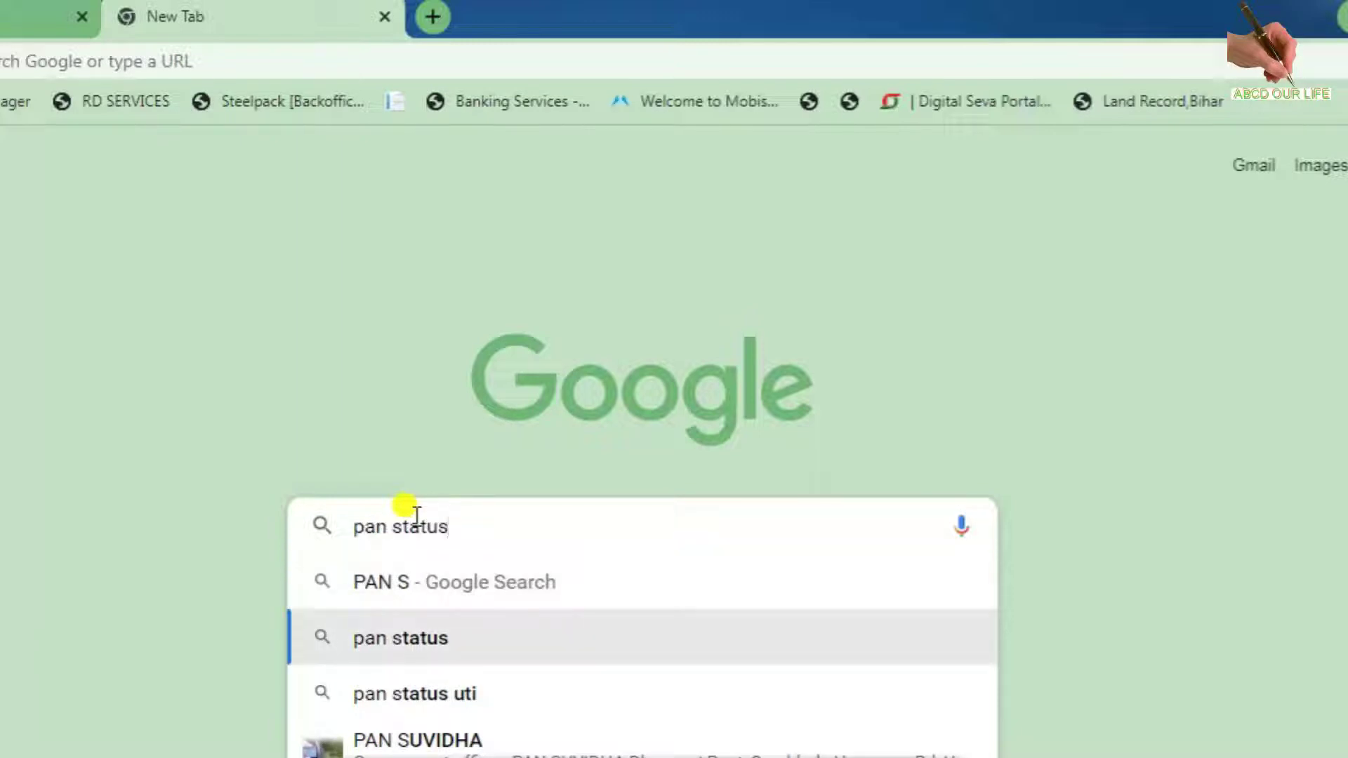
{"action": "key", "text": "Return"}
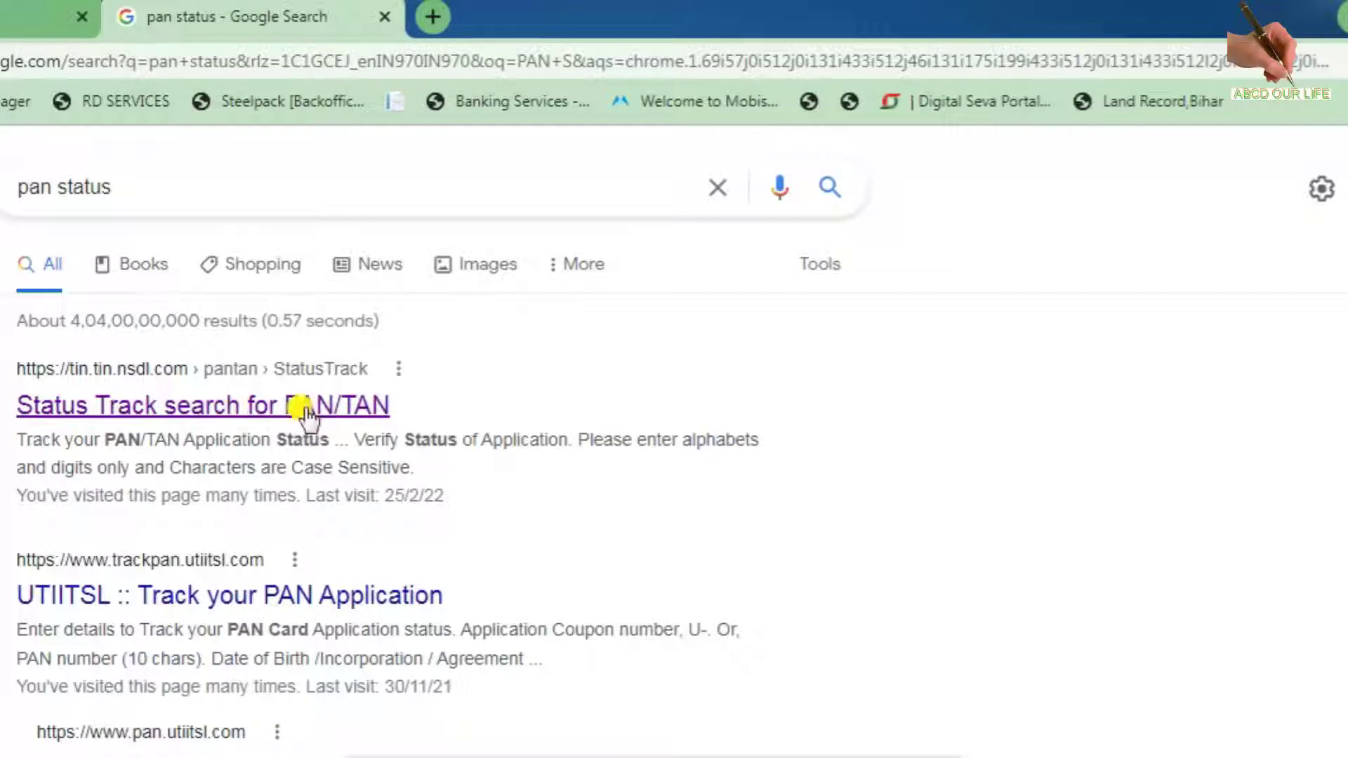
{"action": "left_click", "coordinate": [212, 413]}
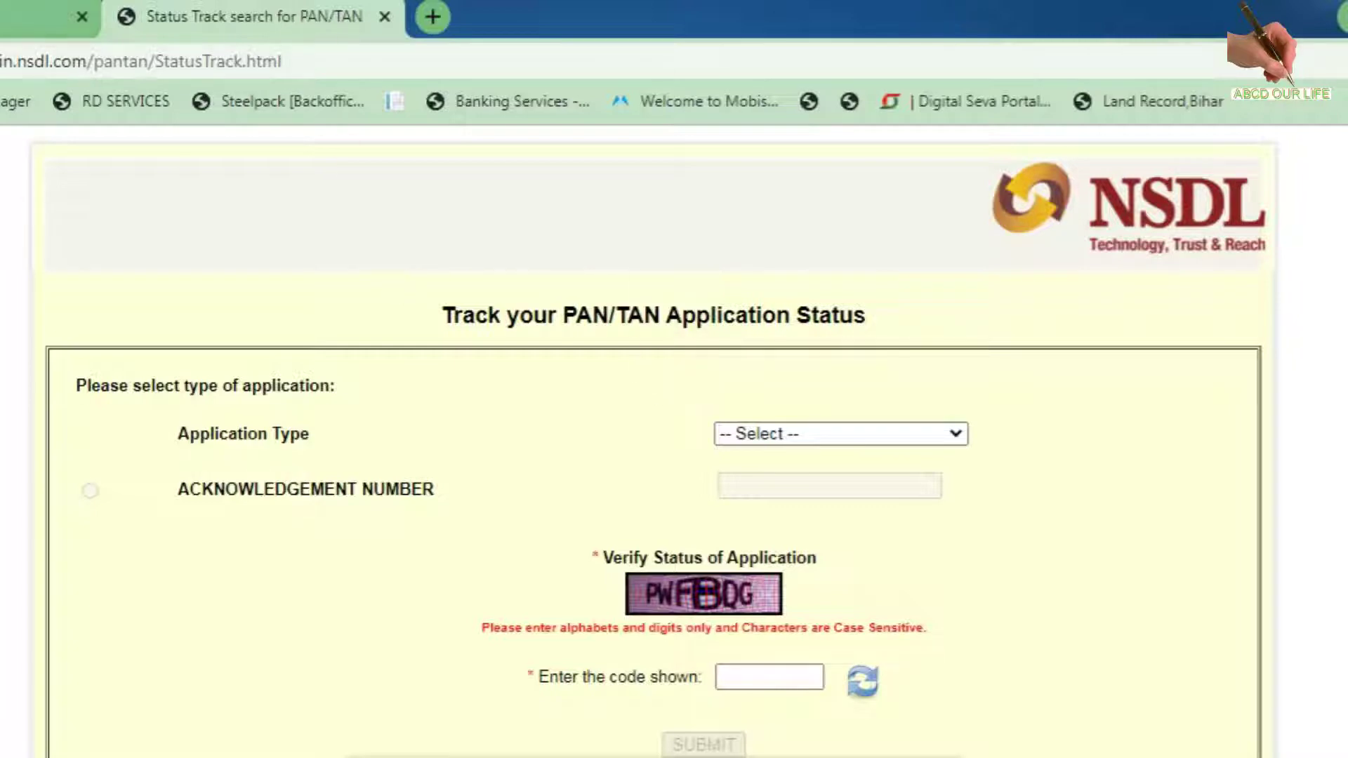
In a new tab, search for "nsdl pan status" and open the Status Track search for PAN/TAN result
{"action": "left_click", "coordinate": [433, 15]}
{"action": "type", "text": "NSD;"}
{"action": "key", "text": "BackSpace"}
{"action": "type", "text": "L"}
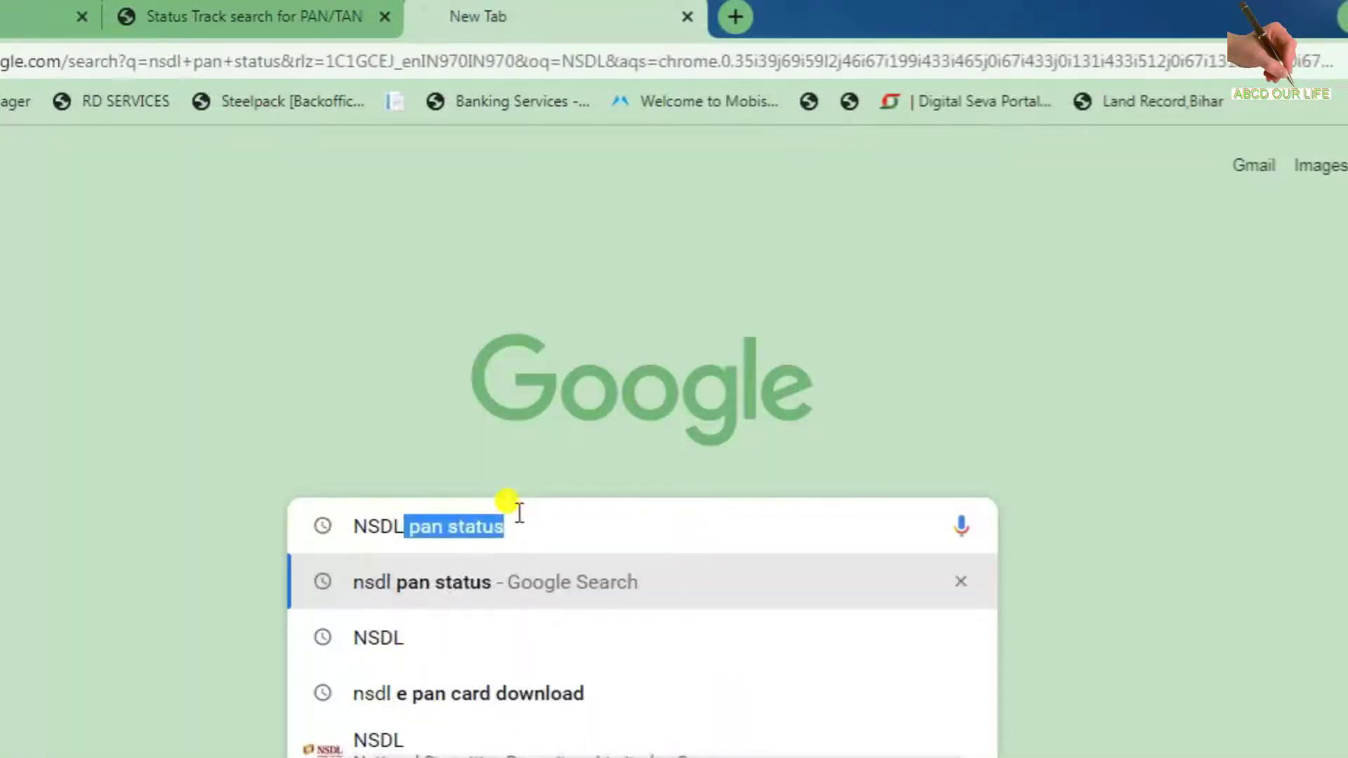
{"action": "key", "text": "Return"}
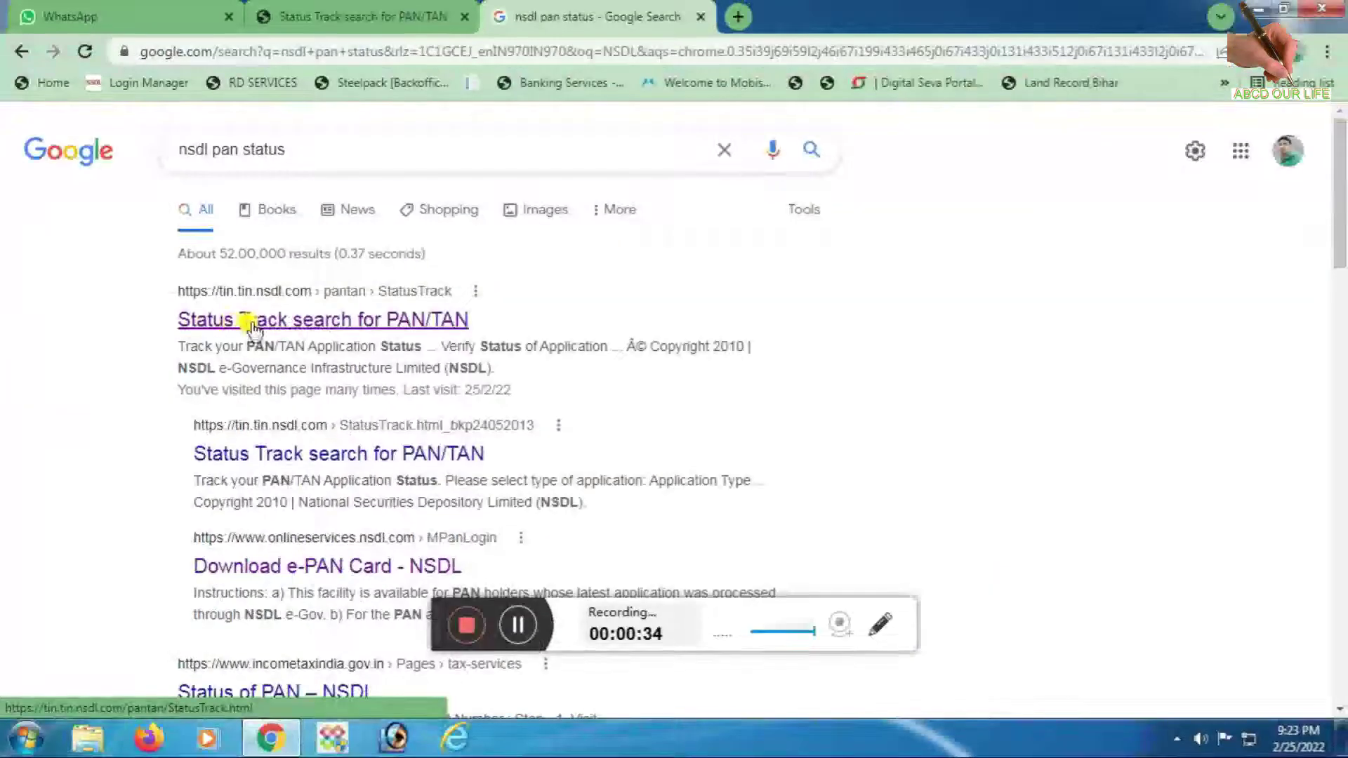
{"action": "left_click", "coordinate": [254, 322]}
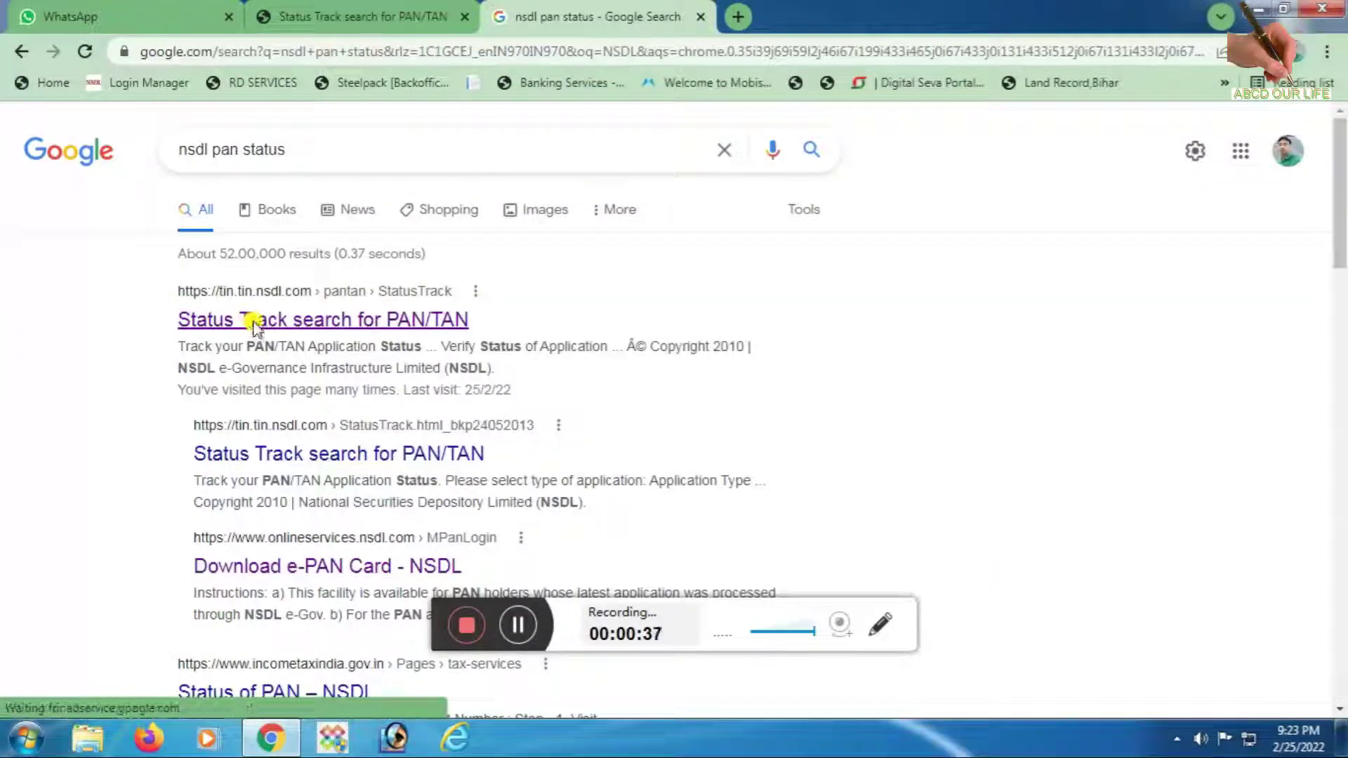
Set the application type to PAN - New / Change Request and activate the acknowledgement number field
{"action": "left_click", "coordinate": [846, 341]}
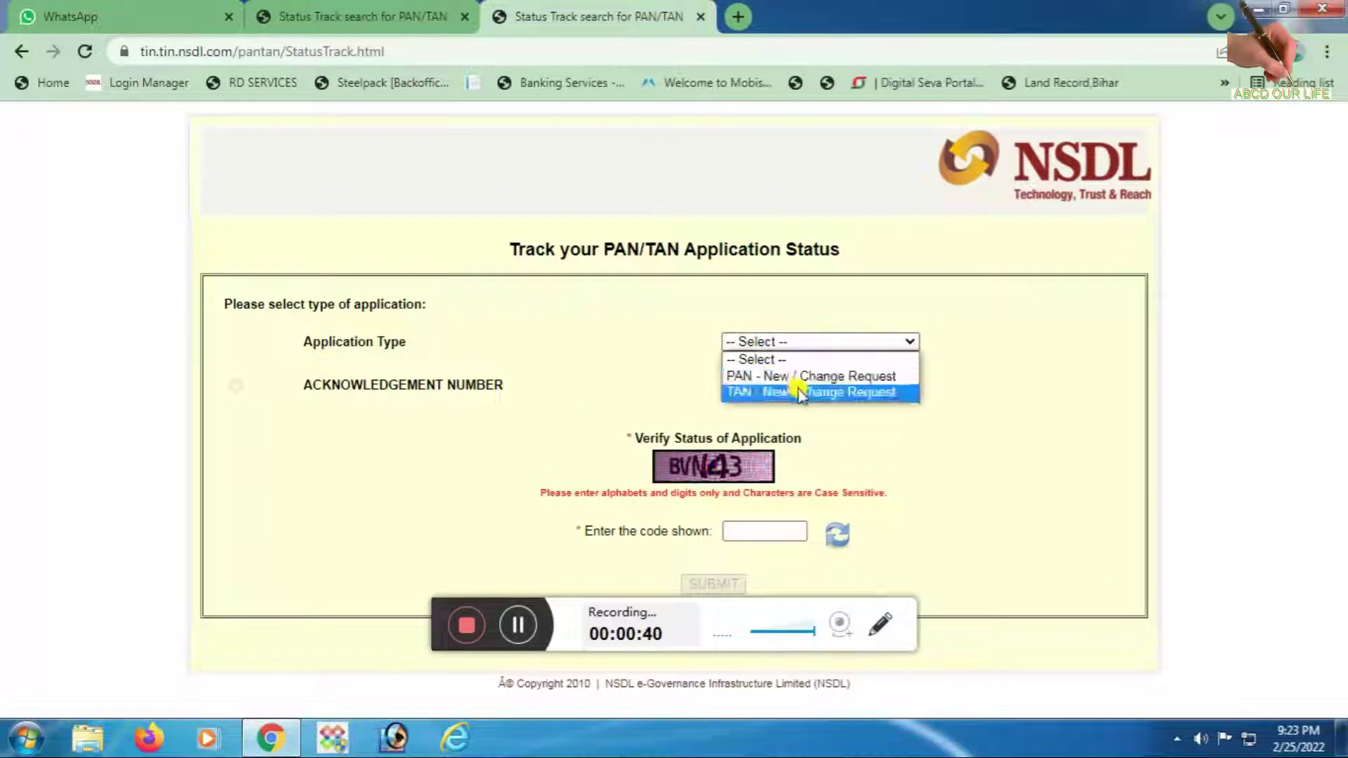
{"action": "left_click", "coordinate": [858, 379]}
{"action": "left_click", "coordinate": [632, 381]}
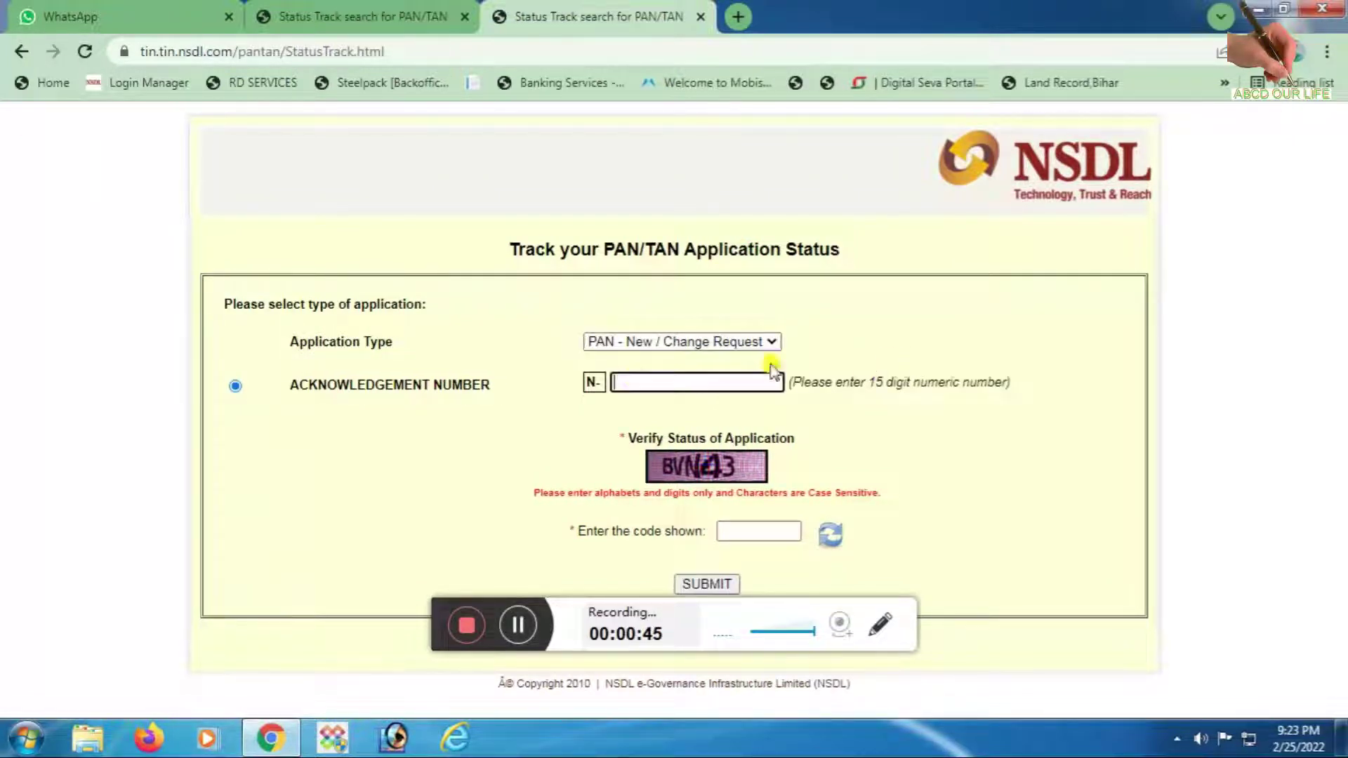
Open the PAN RECEPT image from the desktop and enlarge it to read the acknowledgement number
{"action": "key", "text": "super"}
{"action": "key", "text": "super"}
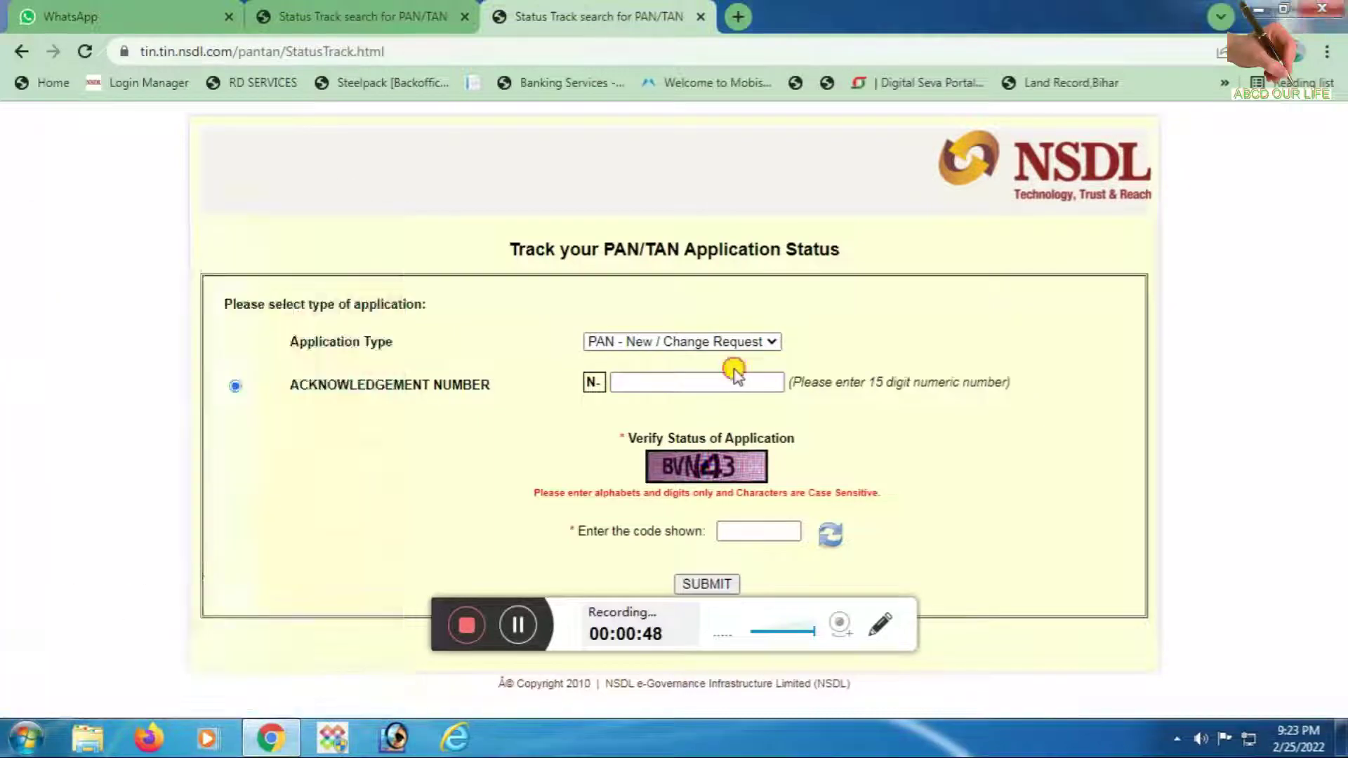
{"action": "key", "text": "super+d"}
{"action": "double_click", "coordinate": [184, 551]}
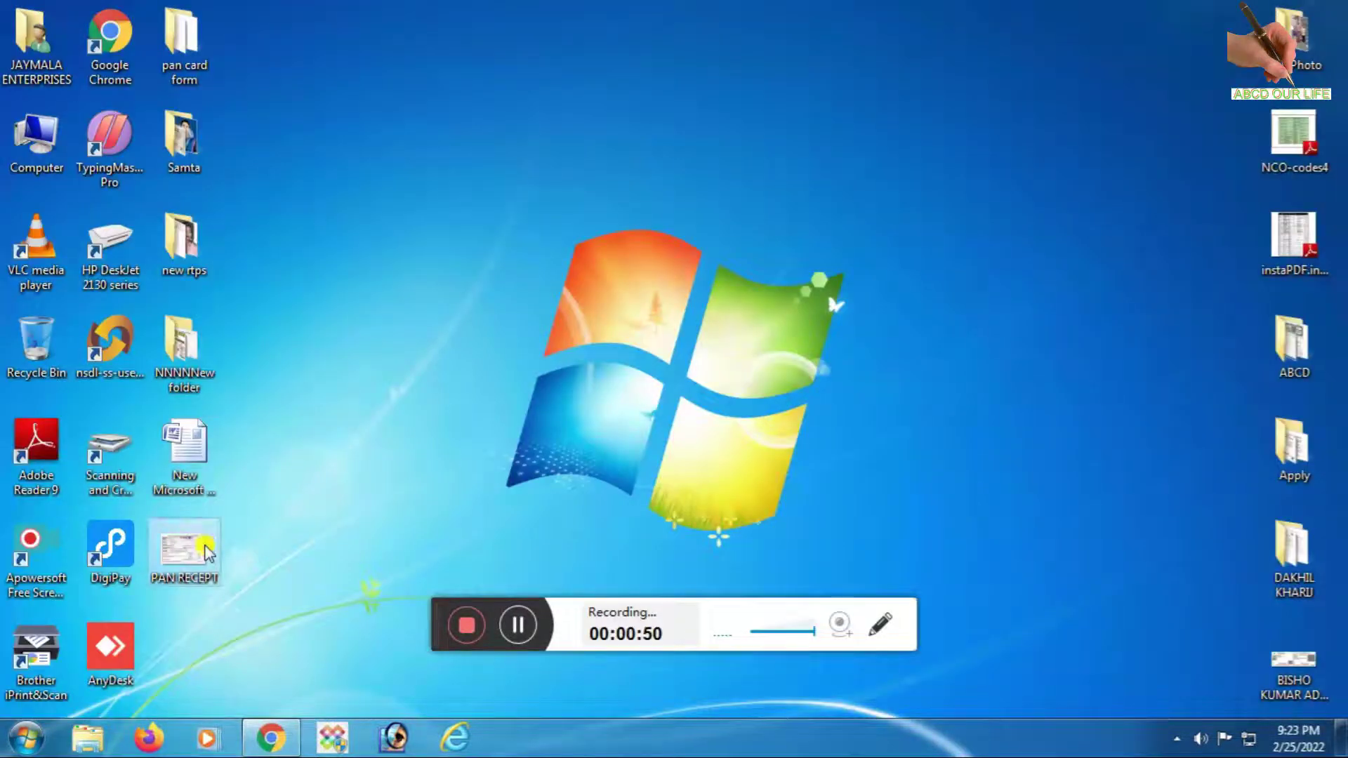
{"action": "scroll", "coordinate": [458, 144], "scroll_direction": "up", "scroll_amount": 3}
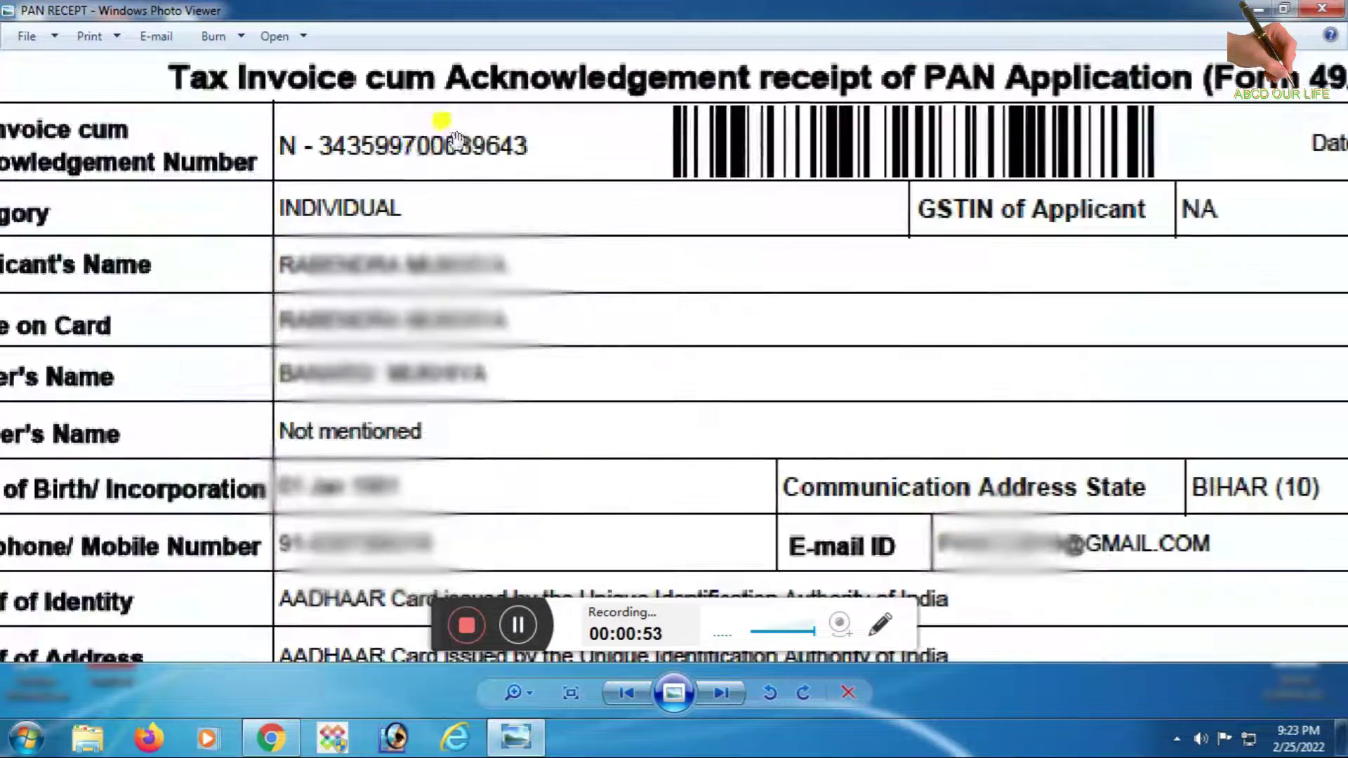
{"action": "scroll", "coordinate": [485, 233], "scroll_direction": "up", "scroll_amount": 2}
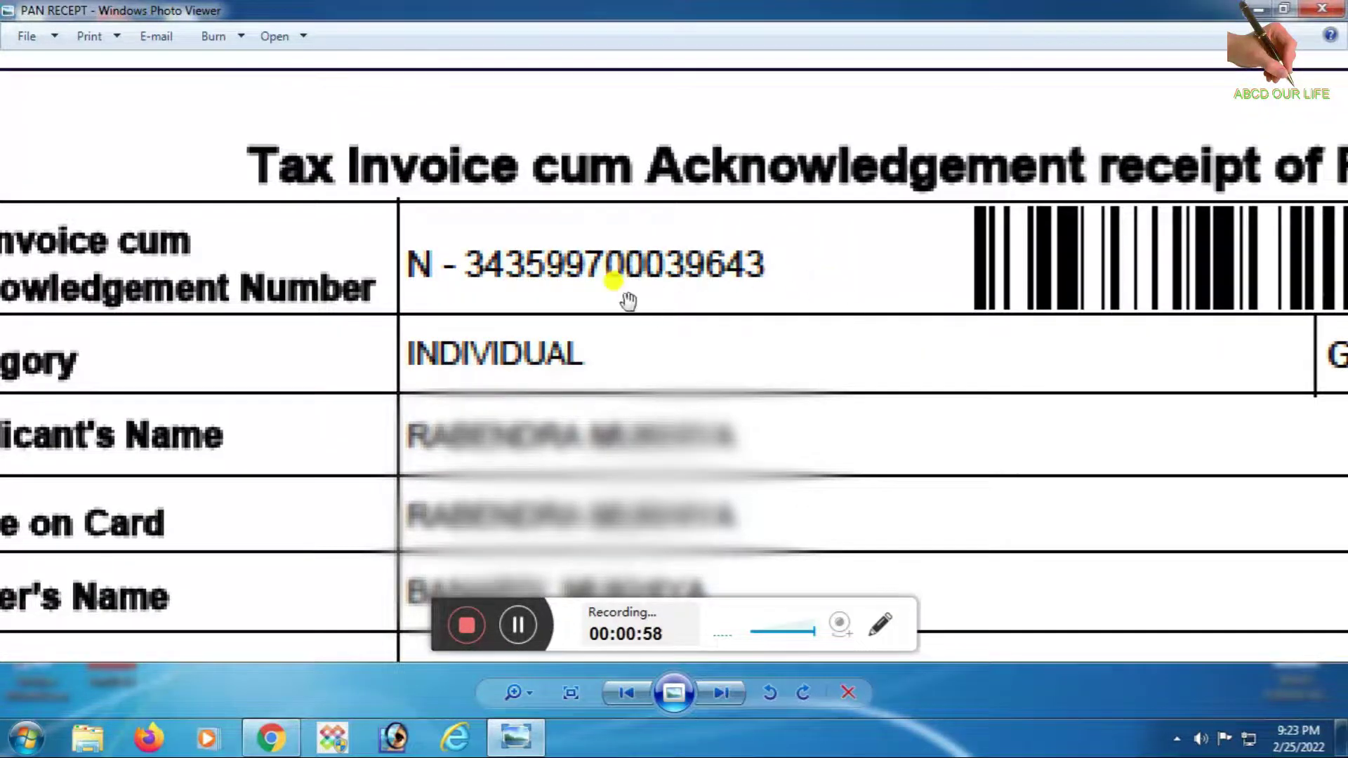
Return to the tracking form and enter the 15-digit acknowledgement number from the PAN receipt, rechecking the receipt for the remaining digits
{"action": "left_click", "coordinate": [519, 627]}
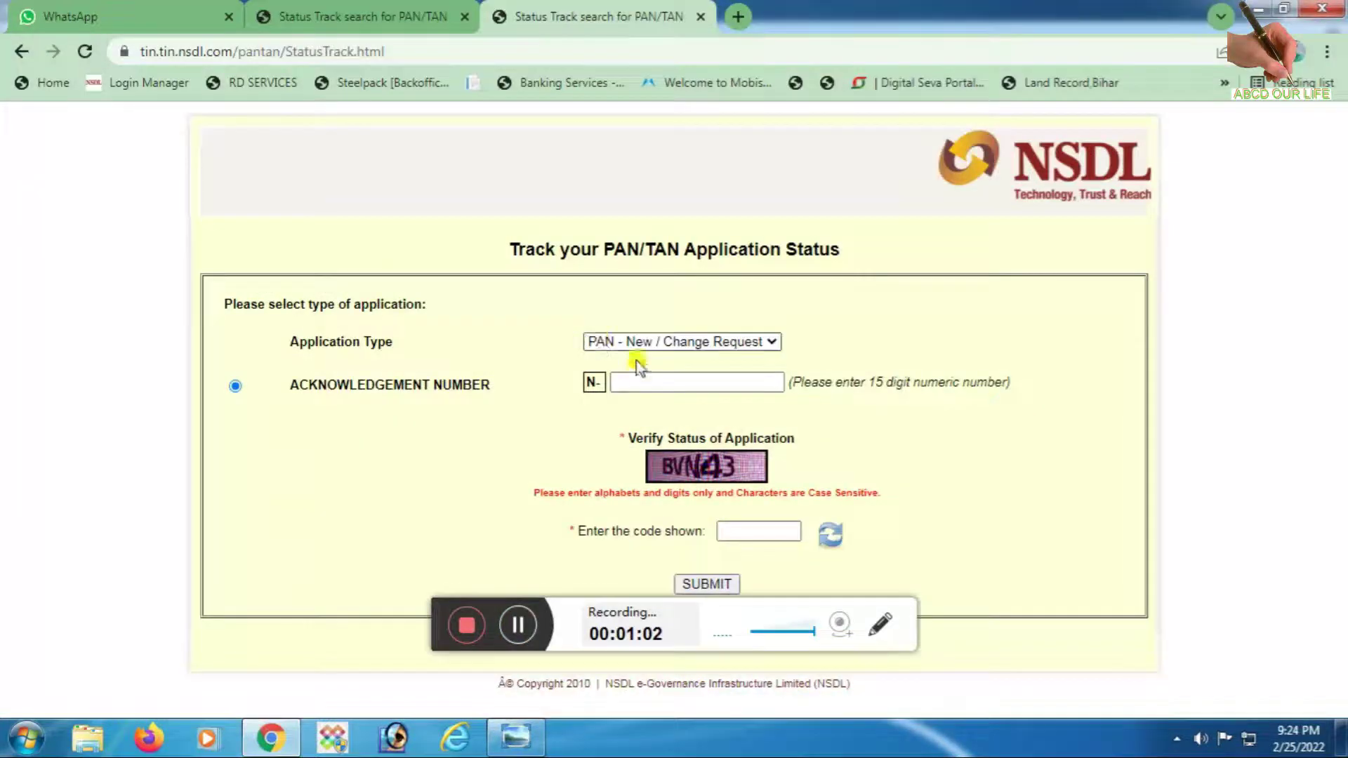
{"action": "left_click", "coordinate": [643, 379]}
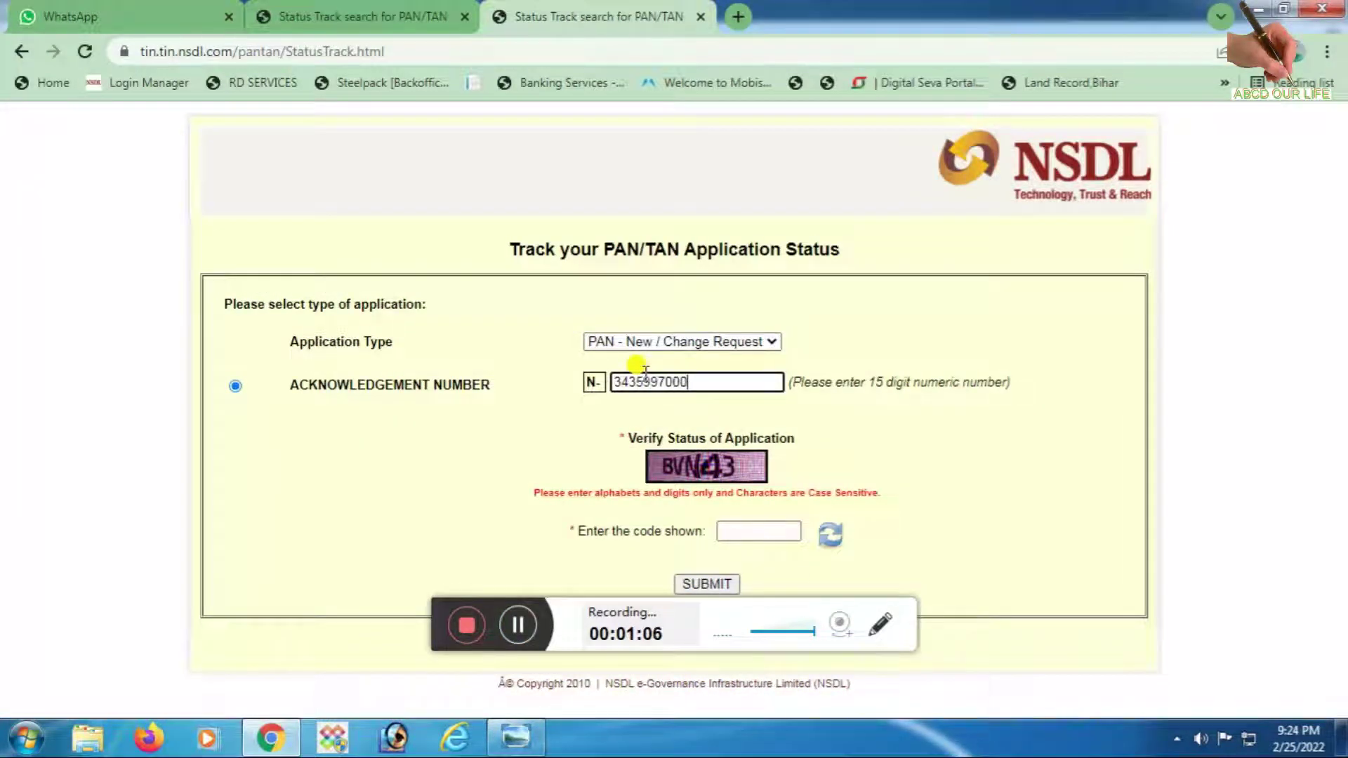
{"action": "key", "text": "alt+Tab"}
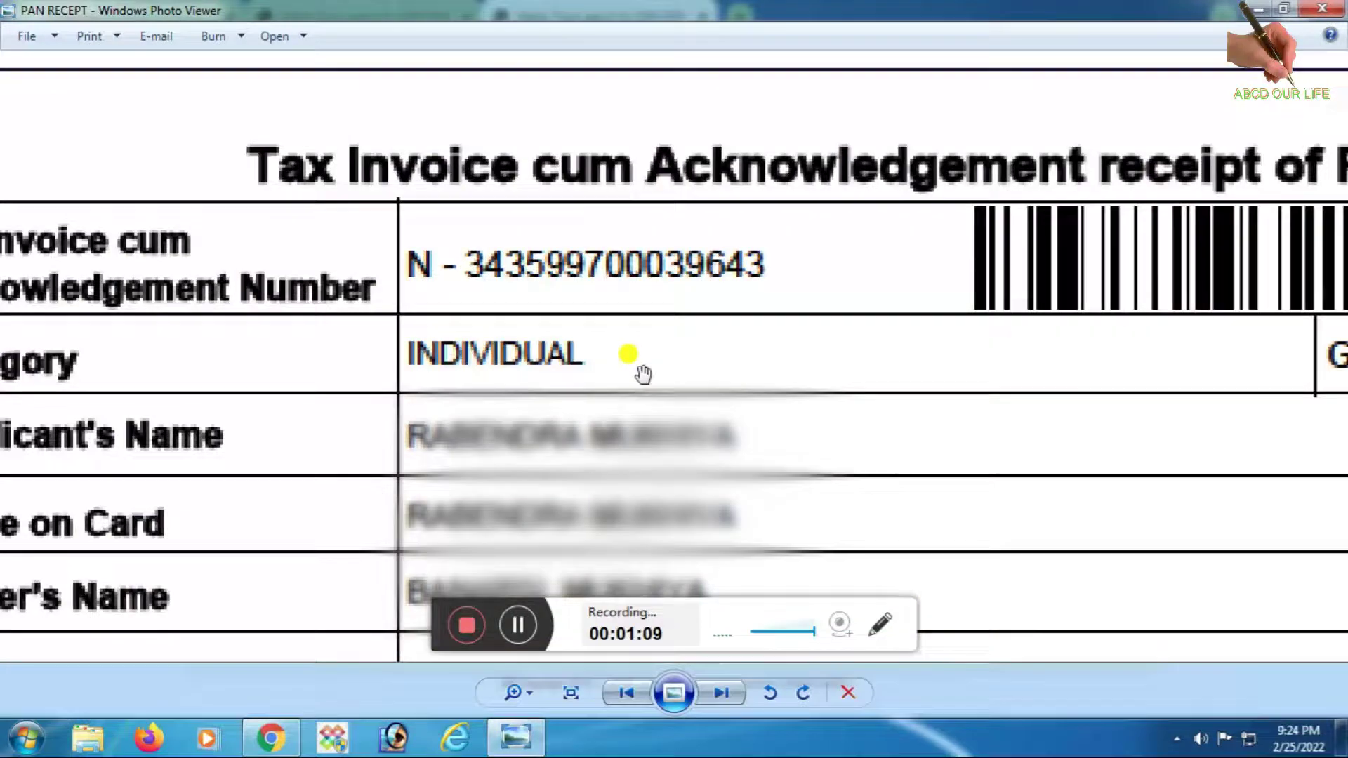
{"action": "key", "text": "alt+Tab"}
{"action": "type", "text": "39"}
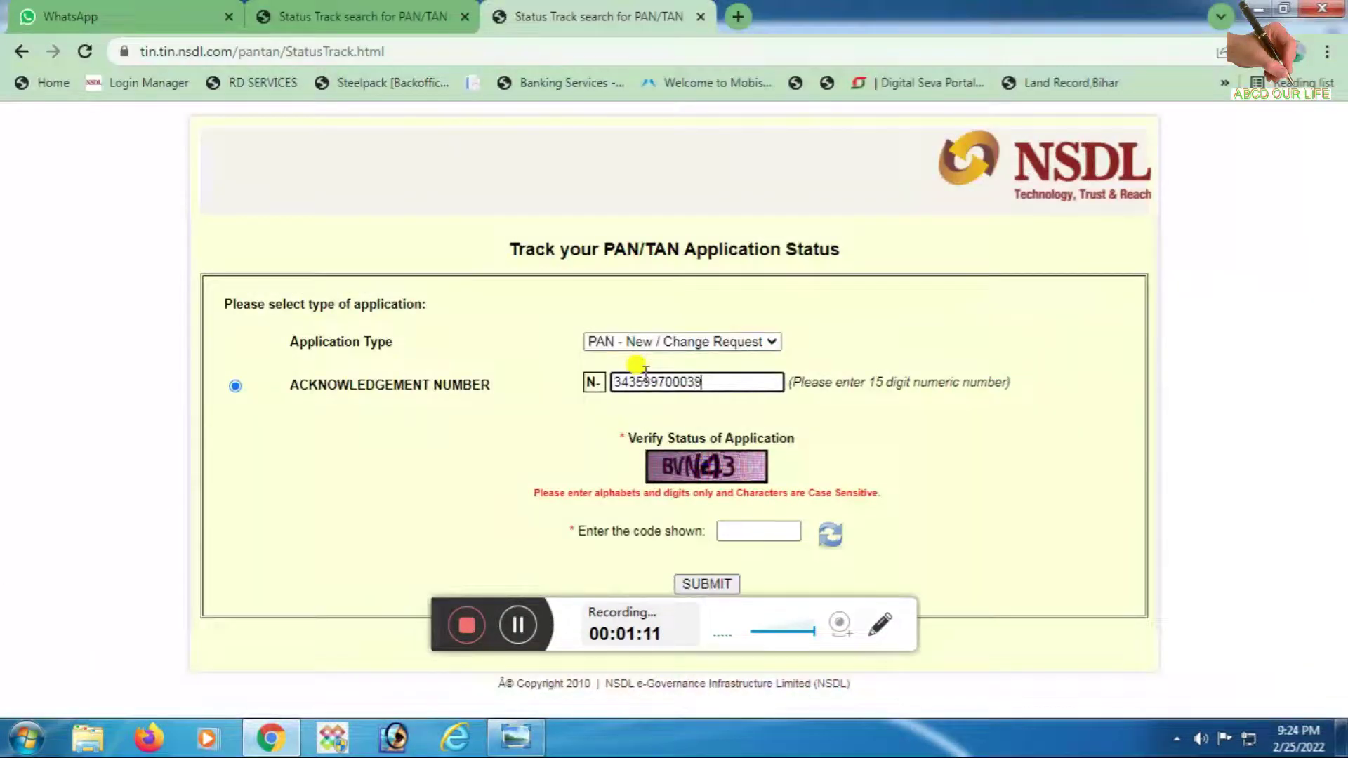
Enter the captcha code shown on the form and submit the PAN status request
{"action": "key", "text": "Tab"}
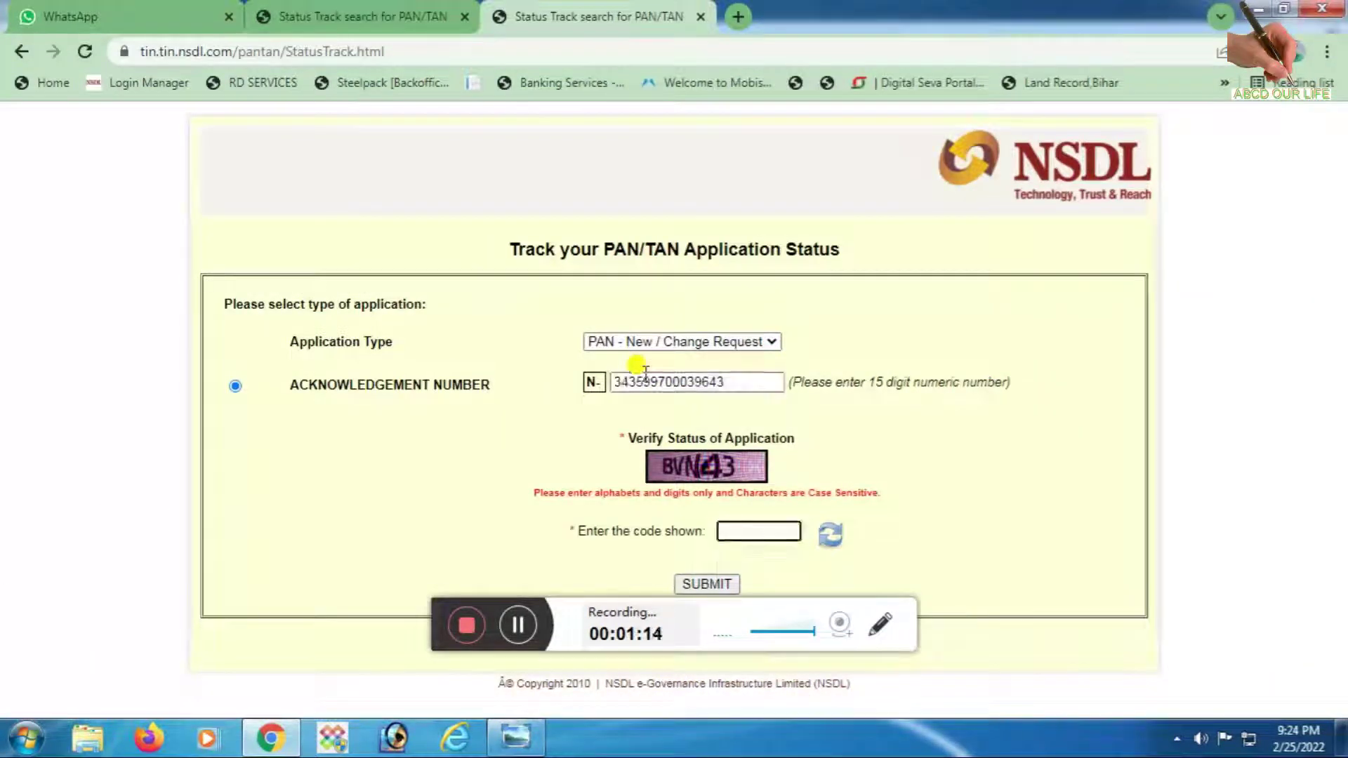
{"action": "type", "text": "BVN43"}
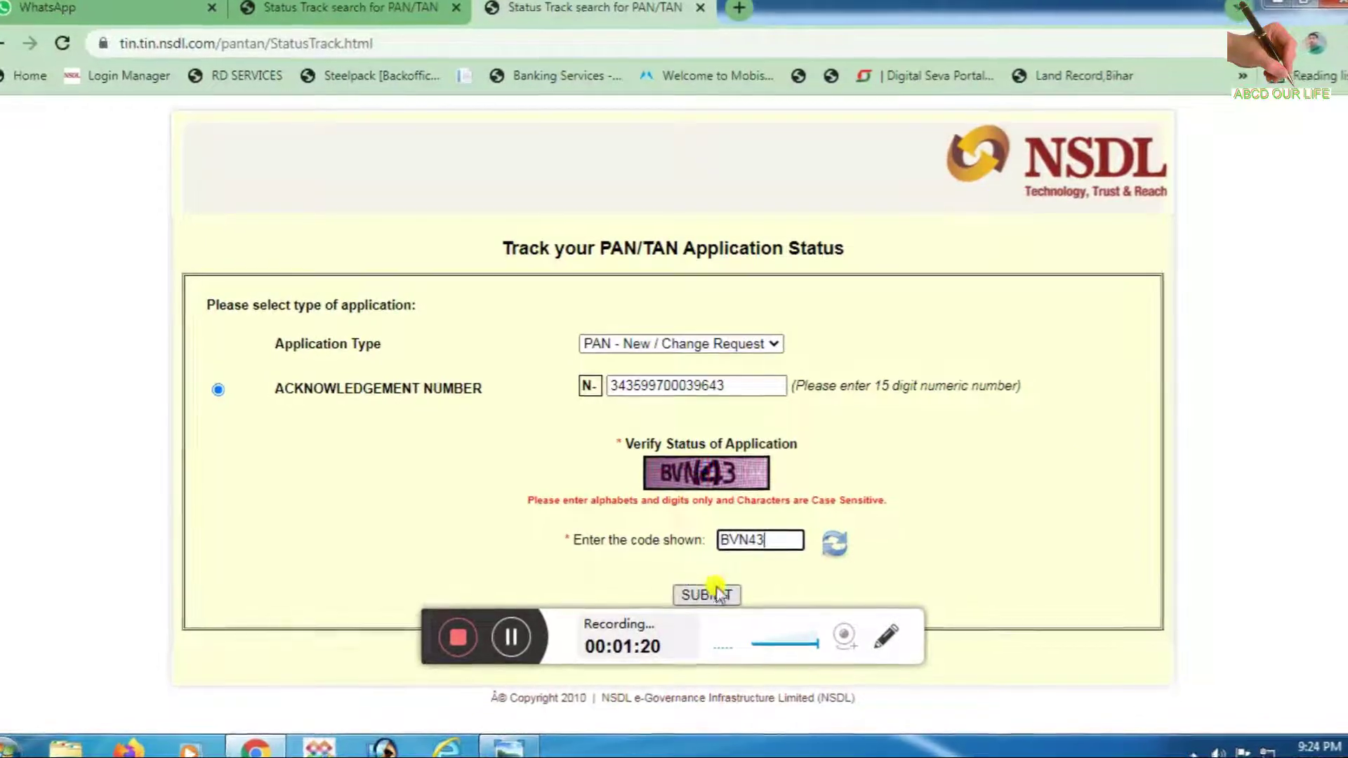
{"action": "left_click", "coordinate": [688, 590]}
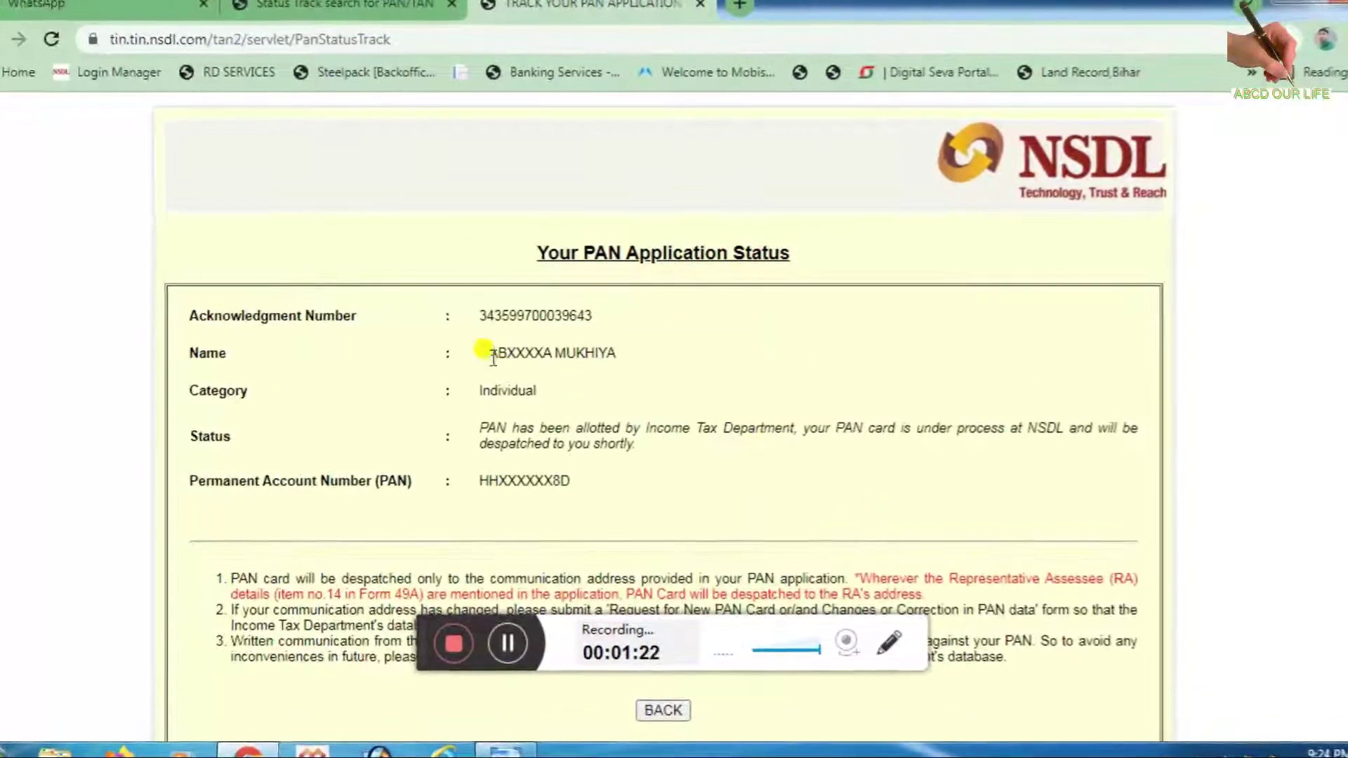
Review the acknowledgement number, applicant name, category, PAN and status message on the application status page
{"action": "left_click_drag", "start_coordinate": [479, 315], "coordinate": [593, 316]}
{"action": "left_click_drag", "start_coordinate": [475, 354], "coordinate": [639, 354]}
{"action": "left_click", "coordinate": [491, 392]}
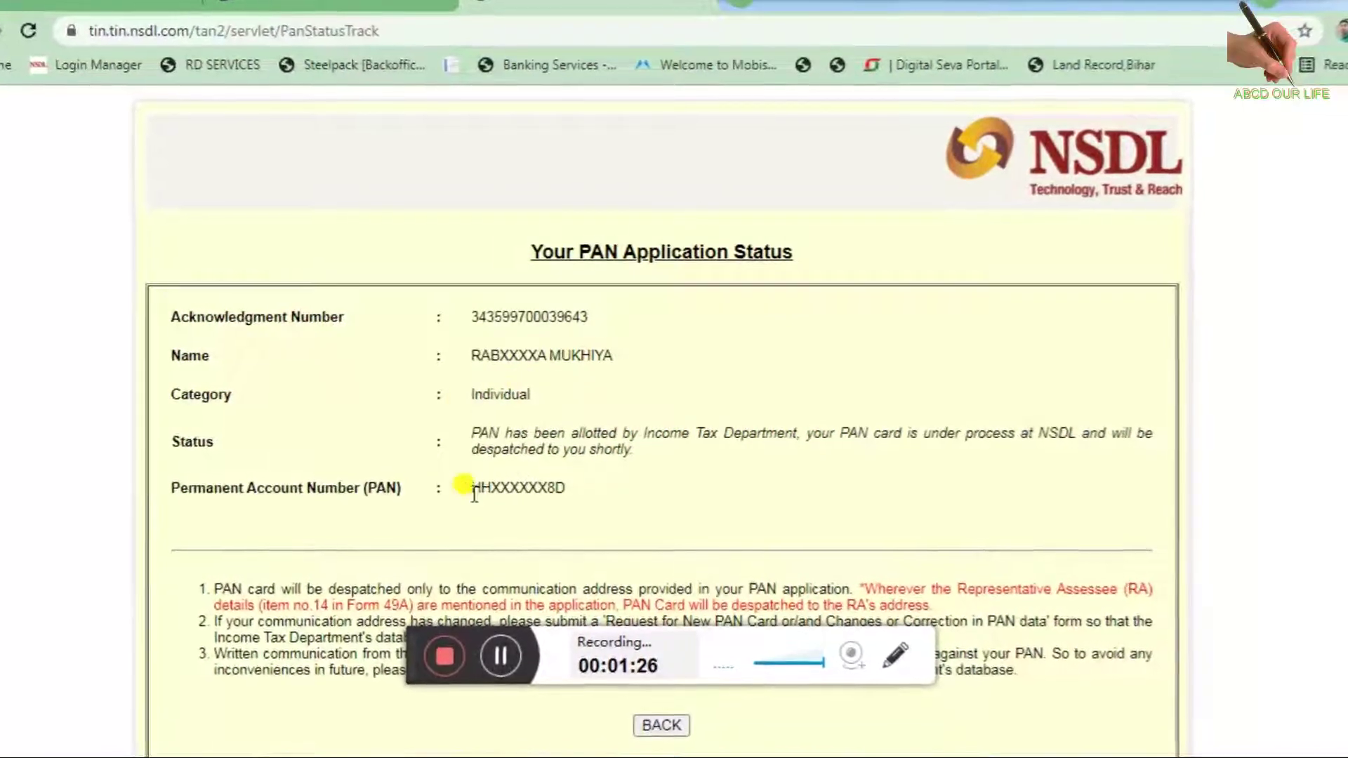
{"action": "left_click_drag", "start_coordinate": [471, 487], "coordinate": [635, 497]}
{"action": "left_click", "coordinate": [765, 463]}
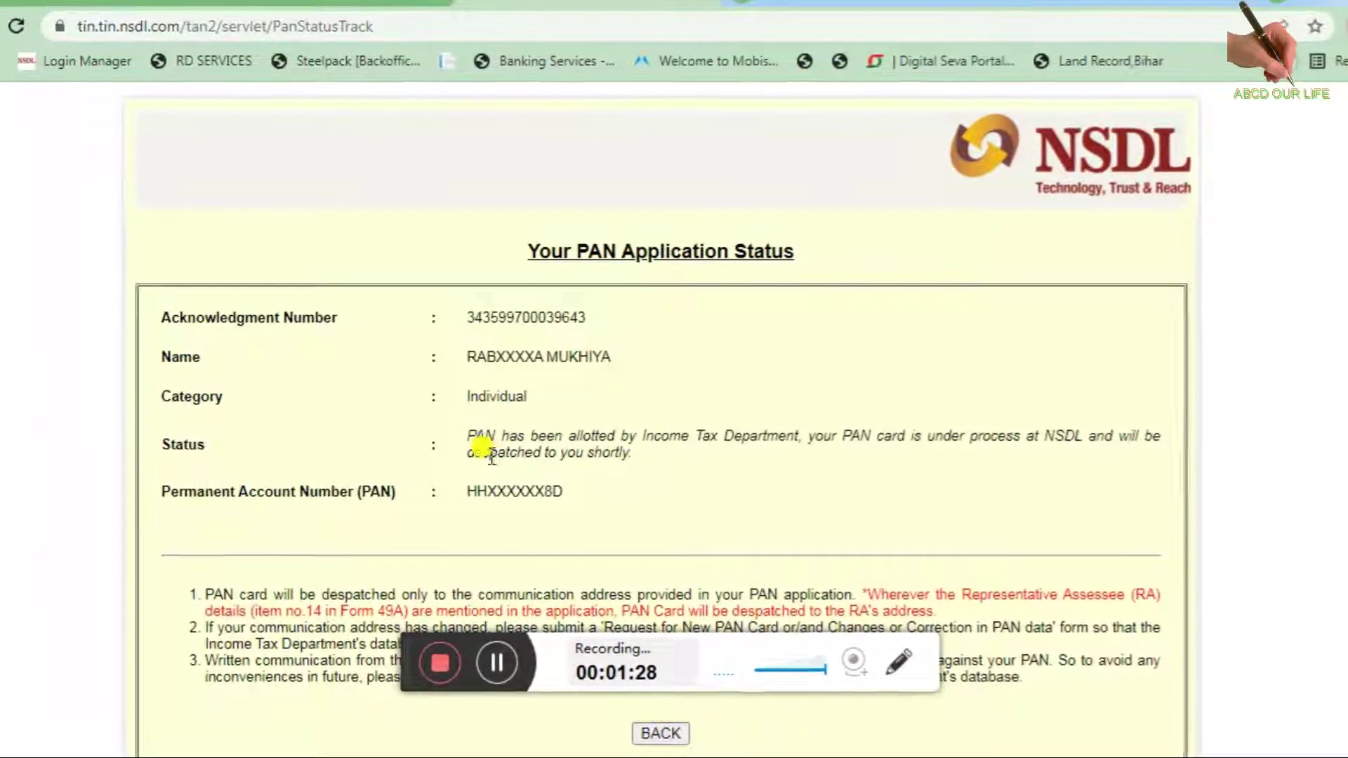
{"action": "left_click_drag", "start_coordinate": [471, 450], "coordinate": [550, 435]}
{"action": "left_click", "coordinate": [604, 437]}
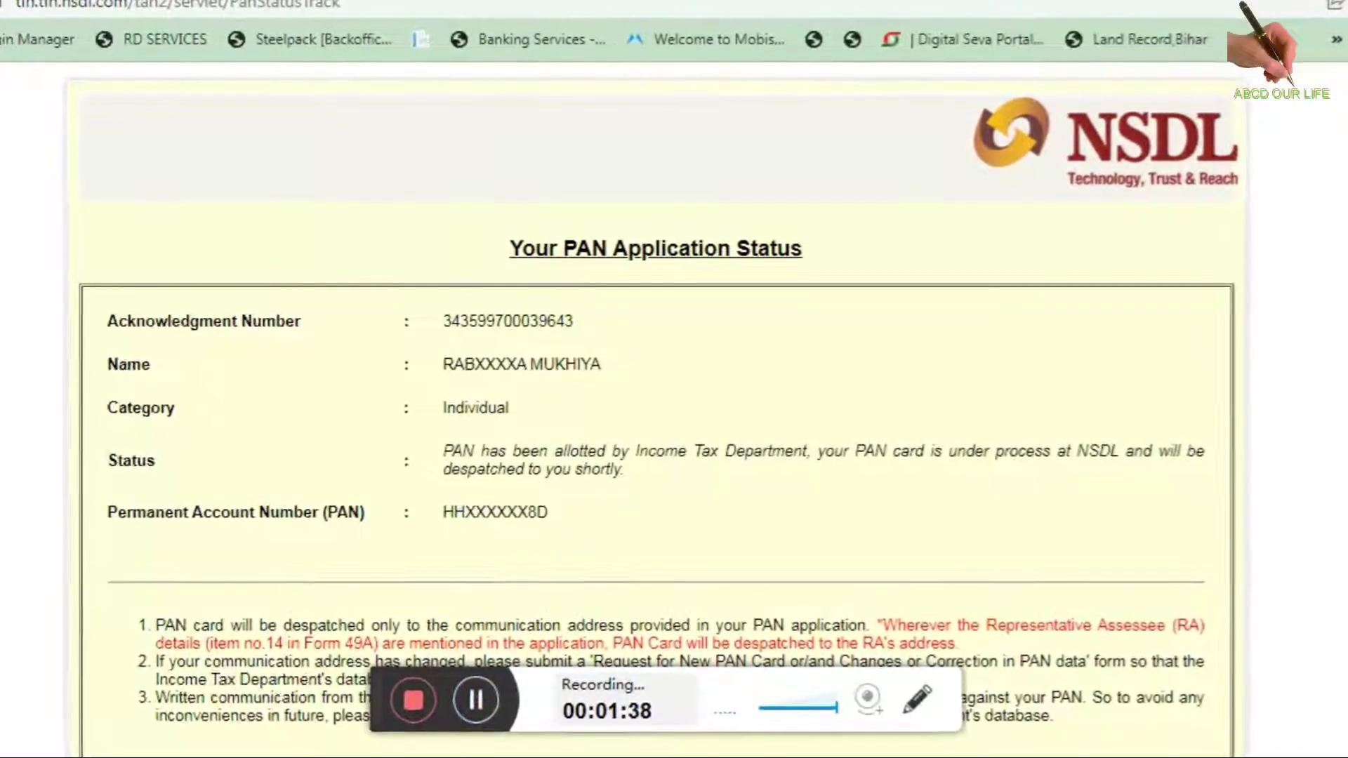
Open the RECEIPET folder inside the PAN work folder on Local Disk (D:)
{"action": "key", "text": "super"}
{"action": "left_click", "coordinate": [257, 436]}
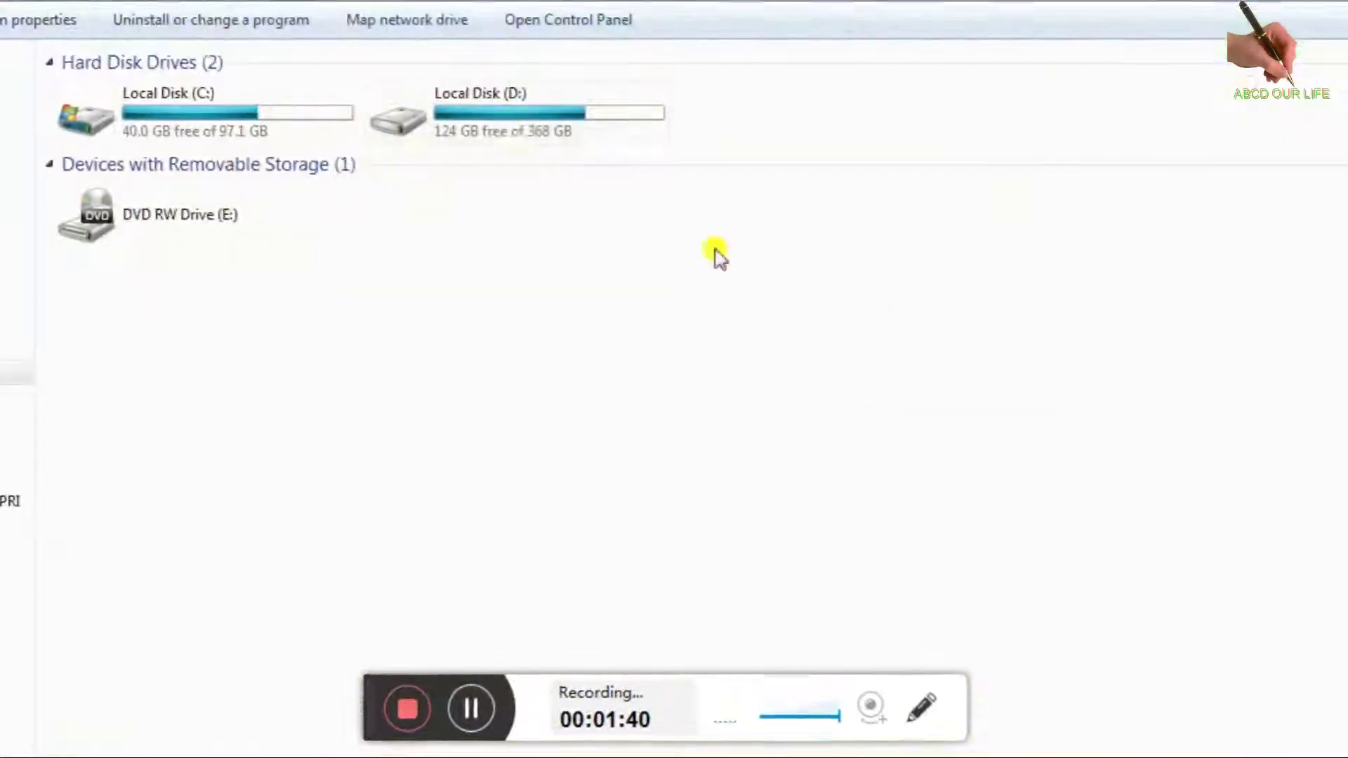
{"action": "double_click", "coordinate": [506, 112]}
{"action": "double_click", "coordinate": [1091, 225]}
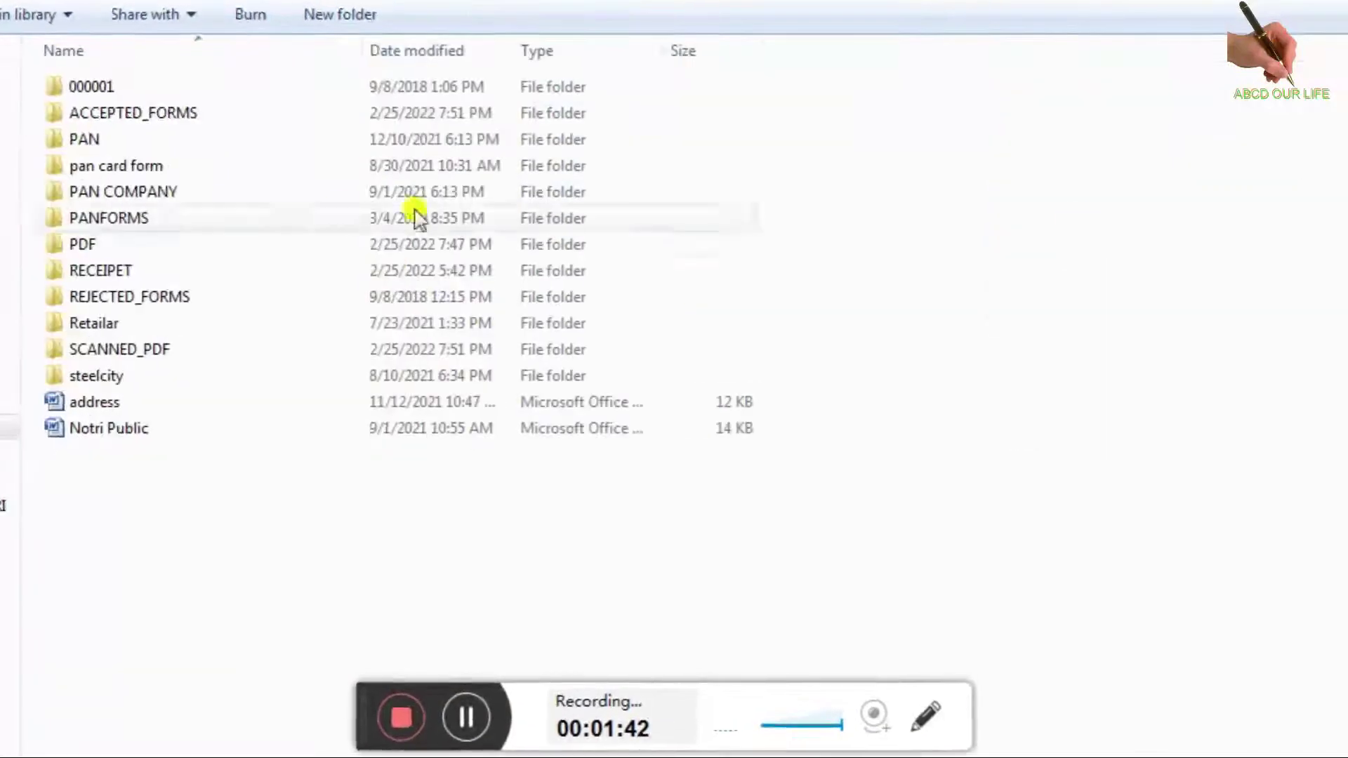
{"action": "double_click", "coordinate": [118, 267]}
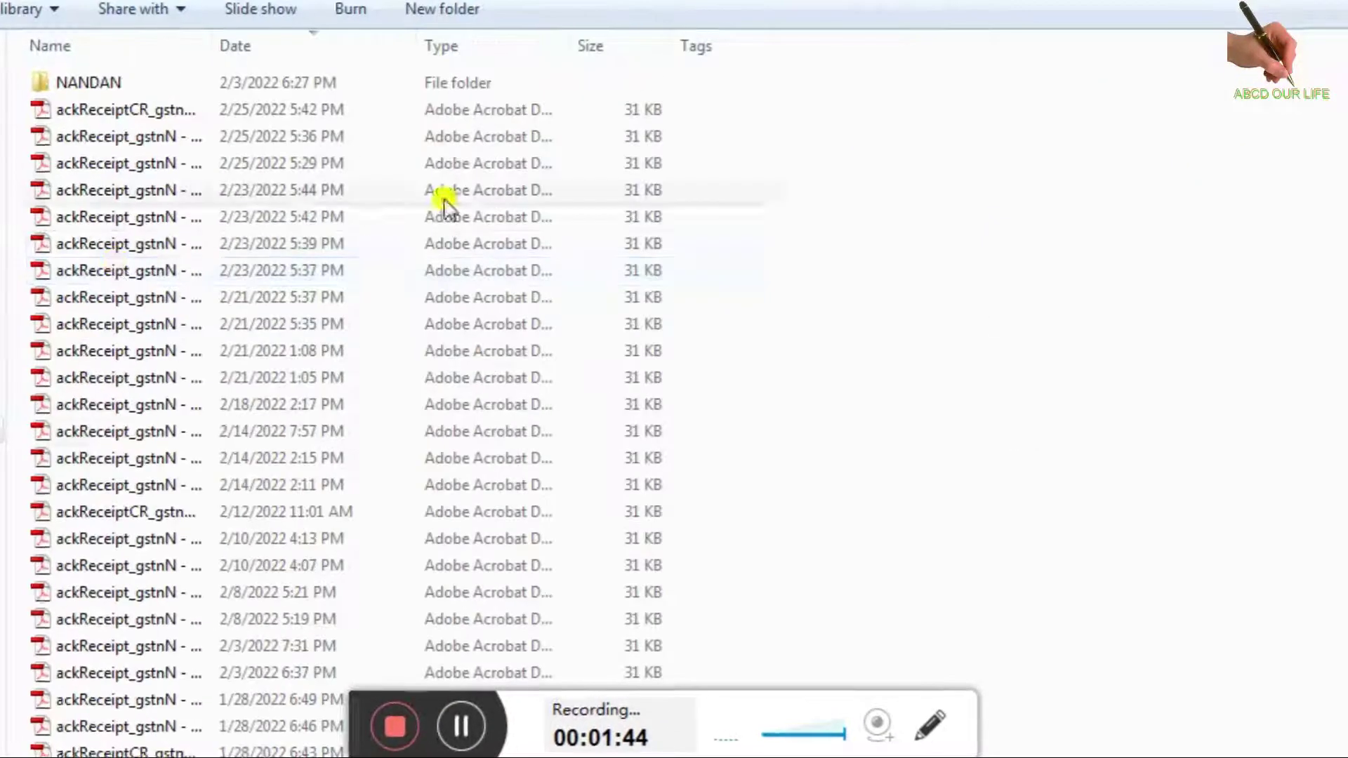
Open another applicant's acknowledgement receipt PDF from the list and copy its acknowledgement number
{"action": "scroll", "coordinate": [299, 481], "scroll_direction": "down", "scroll_amount": 1}
{"action": "scroll", "coordinate": [280, 474], "scroll_direction": "down", "scroll_amount": 1}
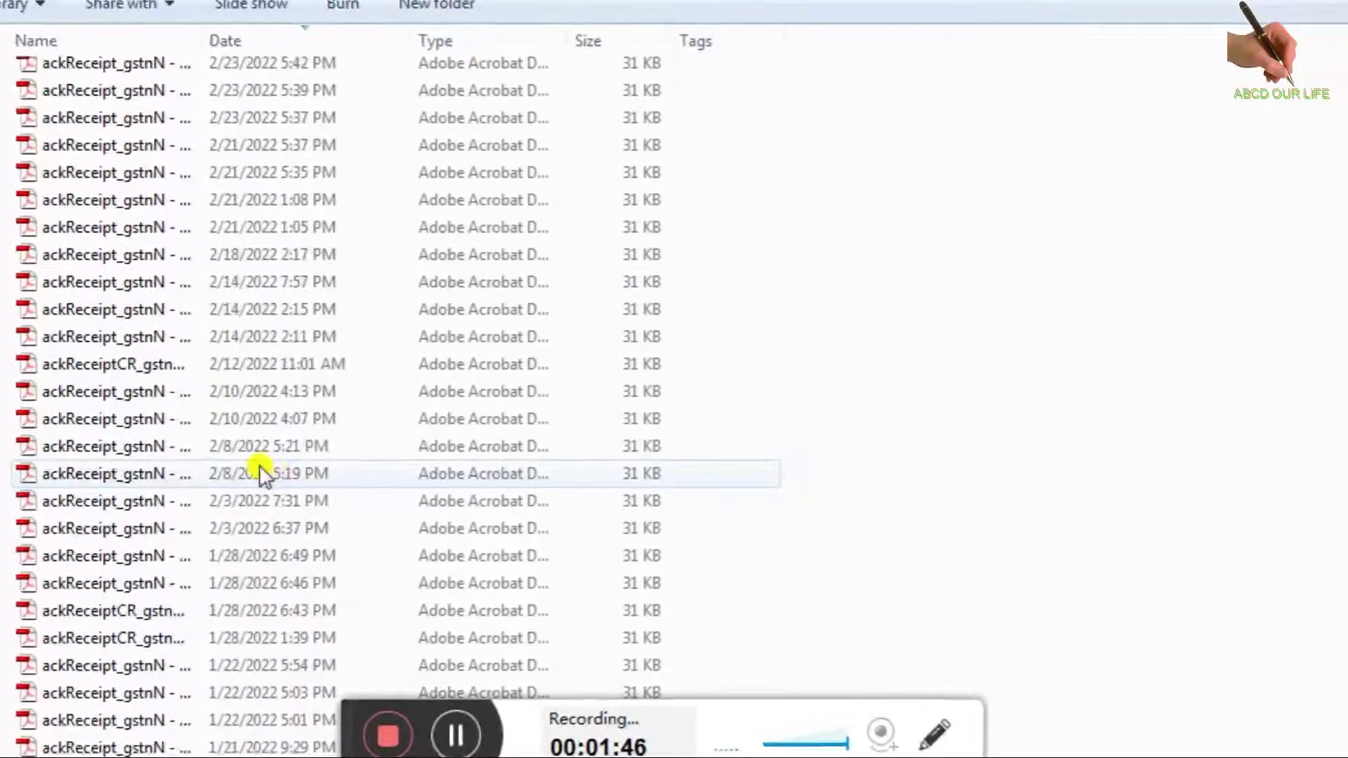
{"action": "left_click", "coordinate": [221, 423]}
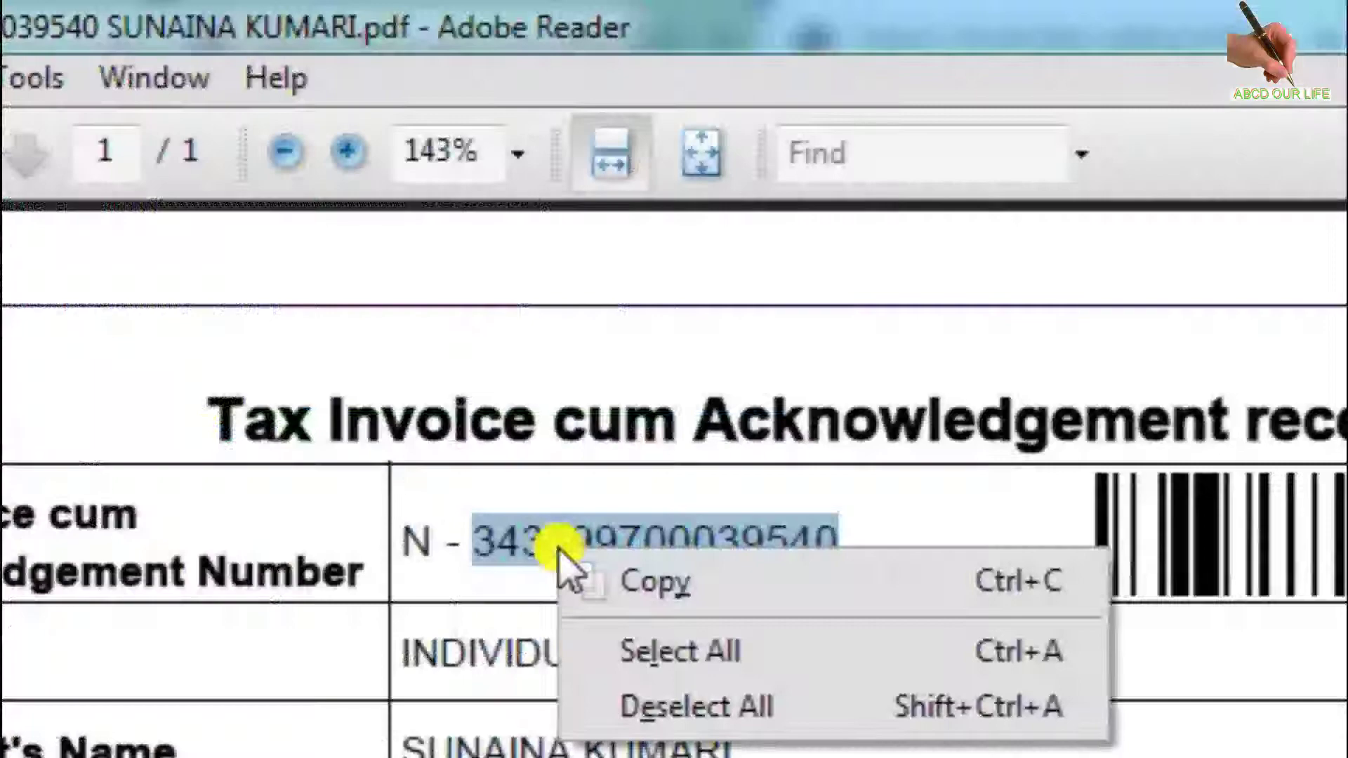
{"action": "left_click", "coordinate": [709, 583]}
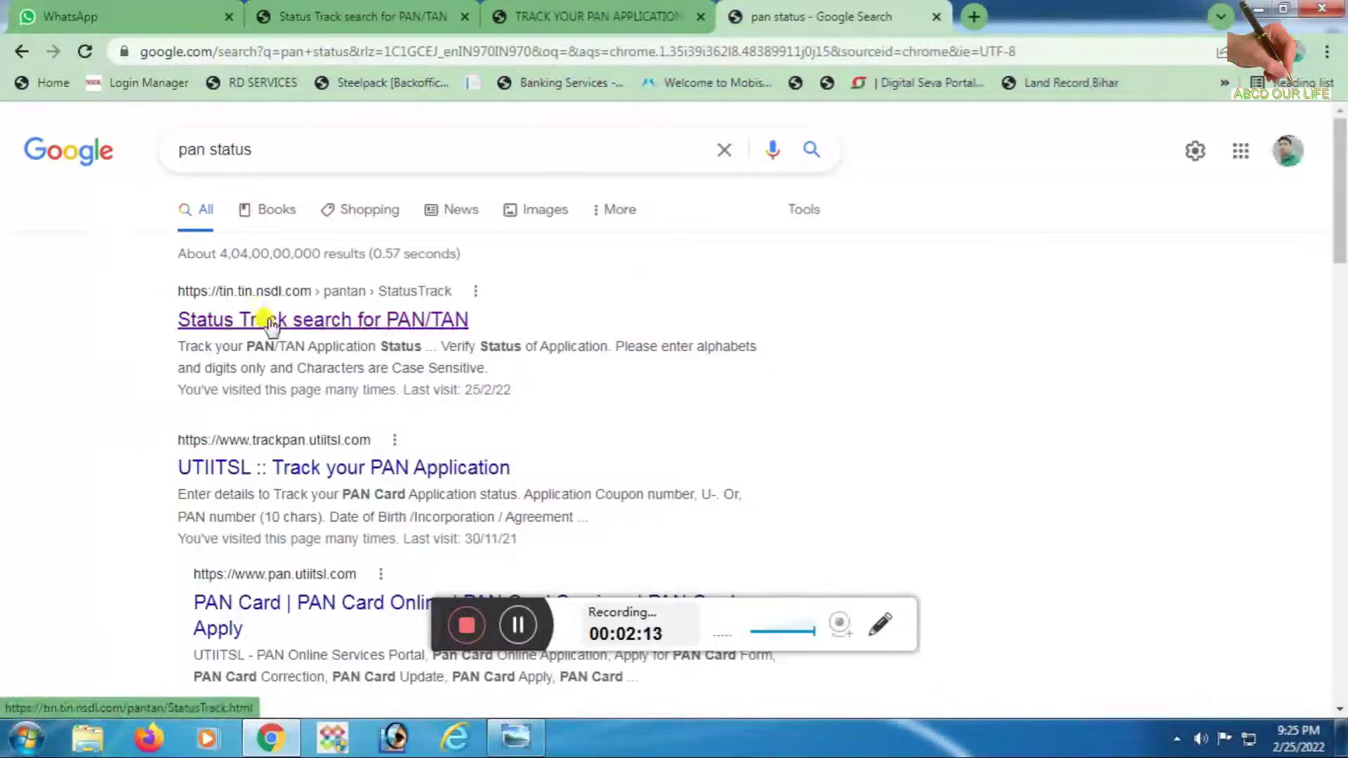
Open the Status Track page from the "pan status" results and select PAN - New / Change Request as the application type
{"action": "left_click", "coordinate": [261, 315]}
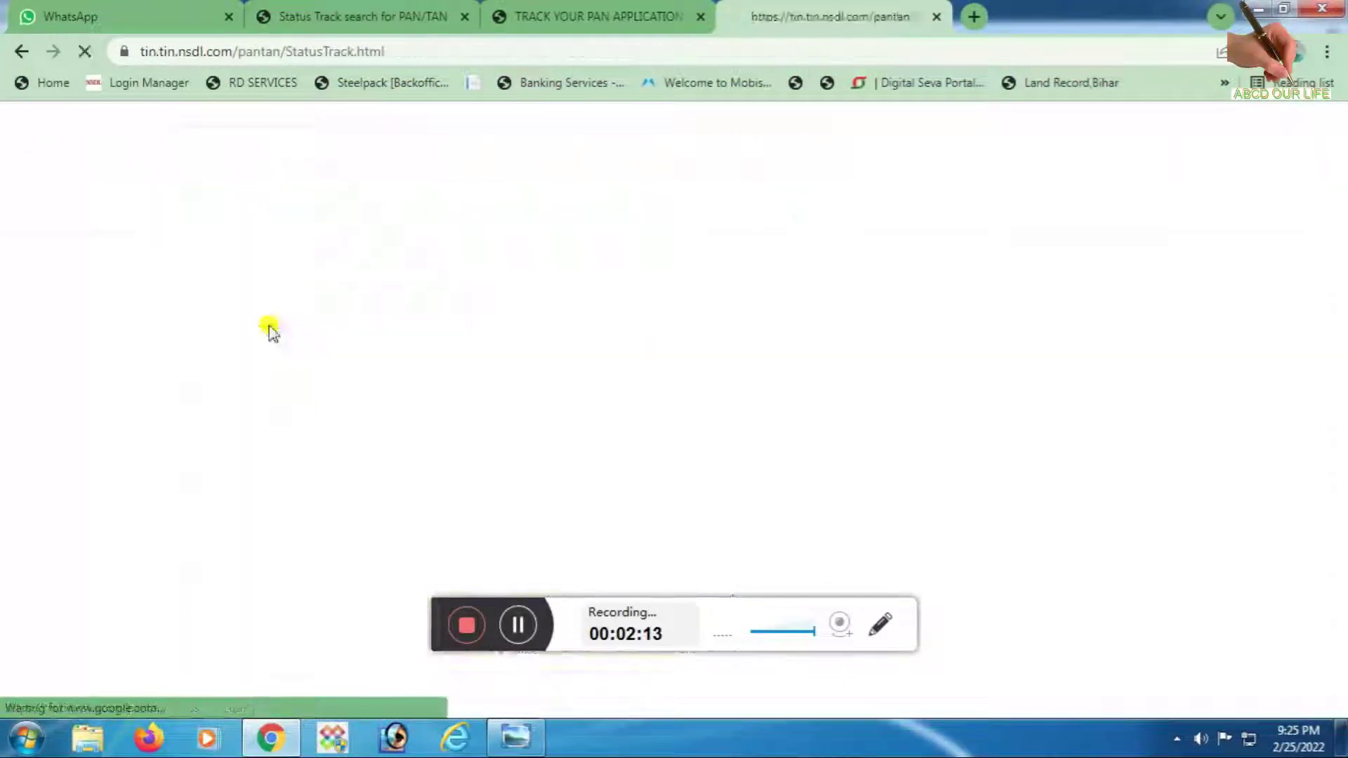
{"action": "left_click", "coordinate": [788, 343]}
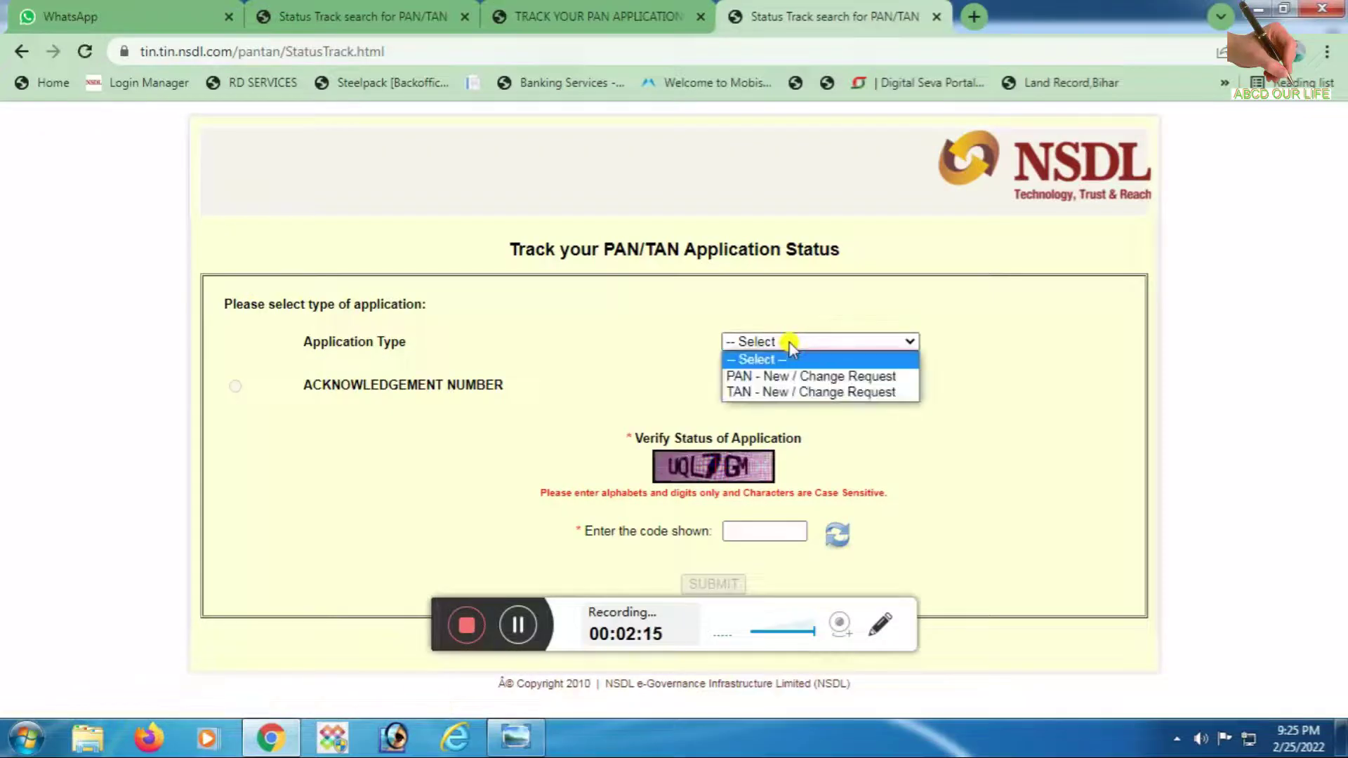
{"action": "left_click", "coordinate": [805, 379]}
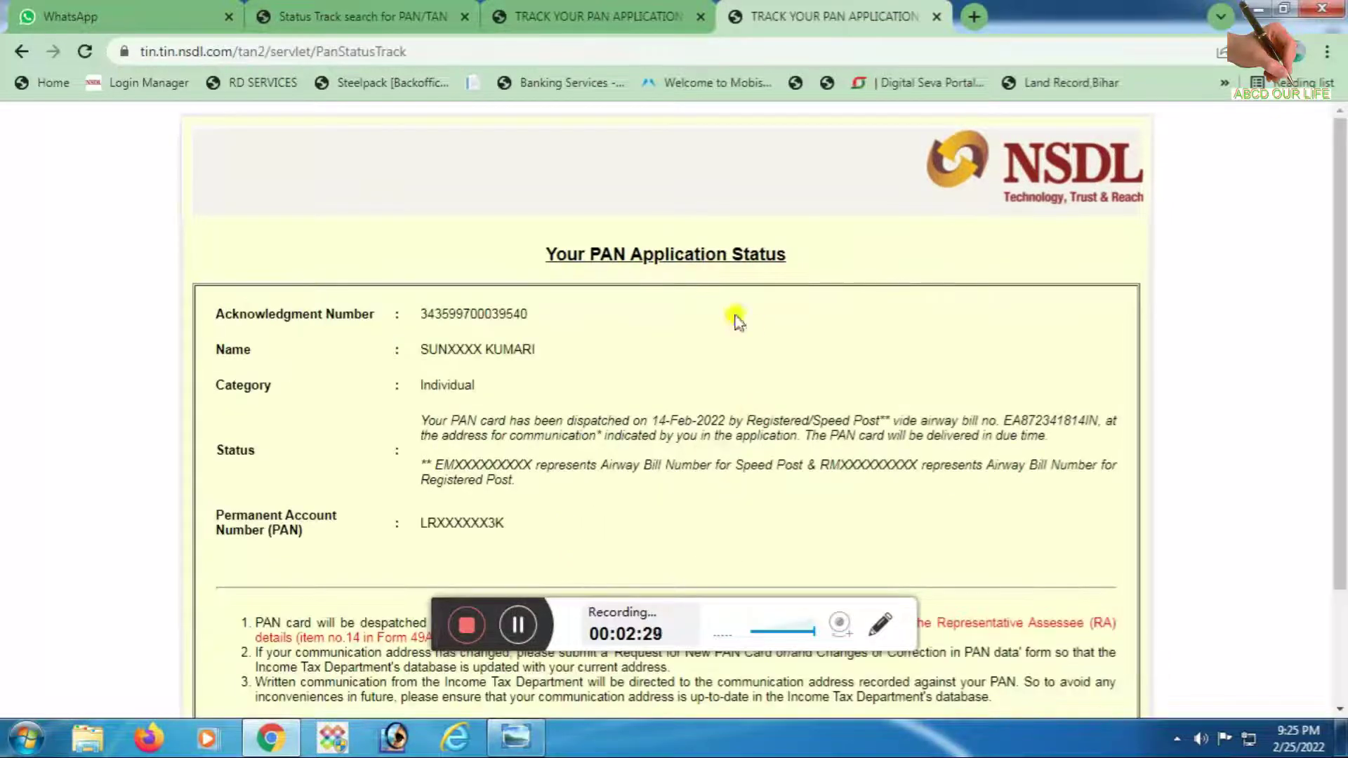
Review the acknowledgement number, dispatch message and airway bill number on the PAN application status page
{"action": "left_click_drag", "start_coordinate": [420, 328], "coordinate": [641, 337]}
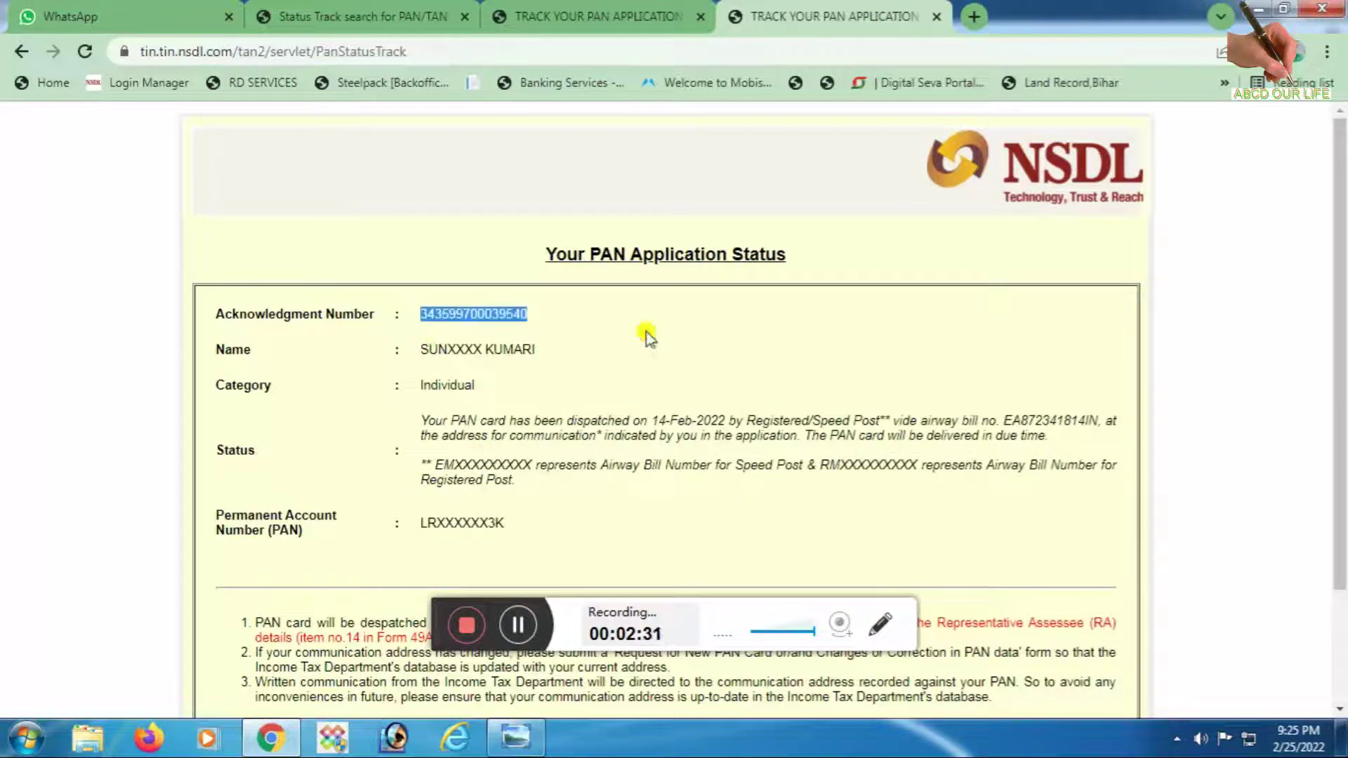
{"action": "left_click", "coordinate": [502, 345]}
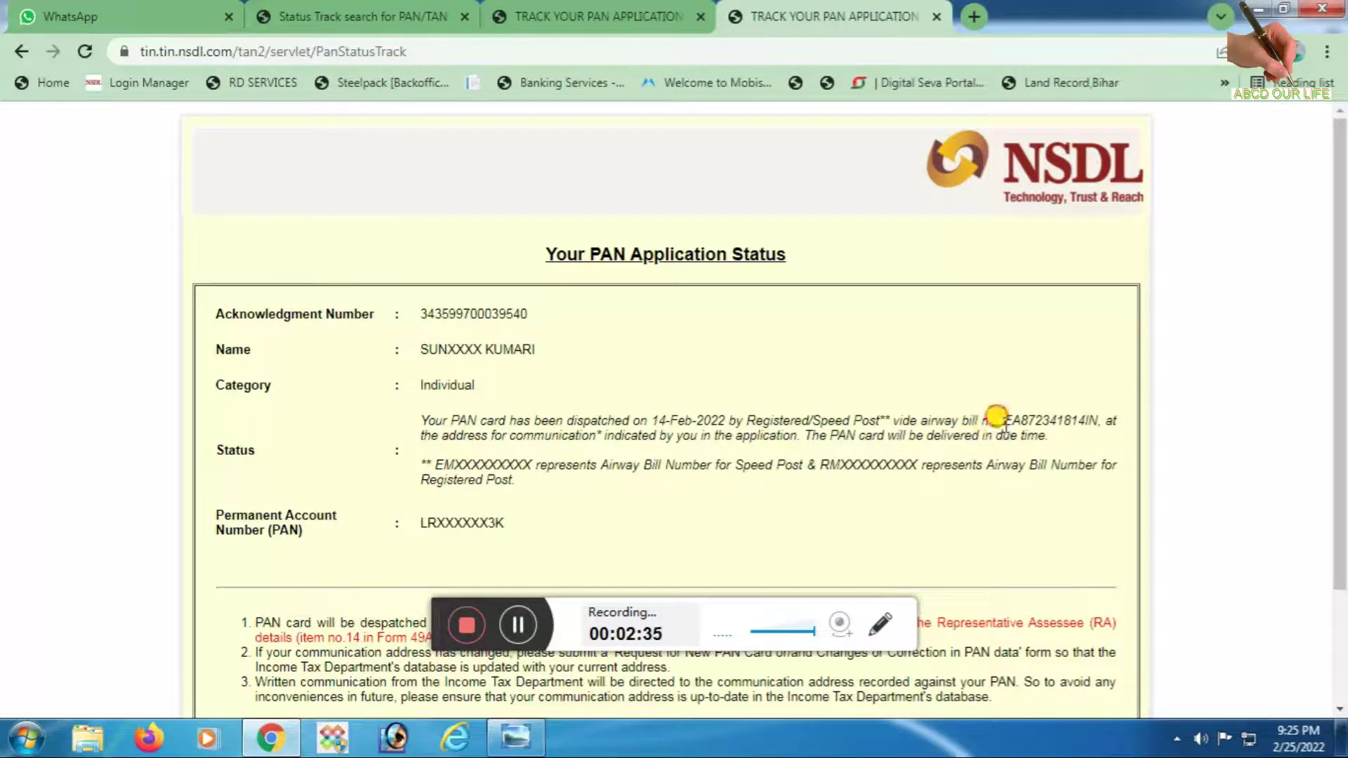
{"action": "left_click_drag", "start_coordinate": [1004, 421], "coordinate": [1053, 420]}
{"action": "left_click", "coordinate": [762, 417]}
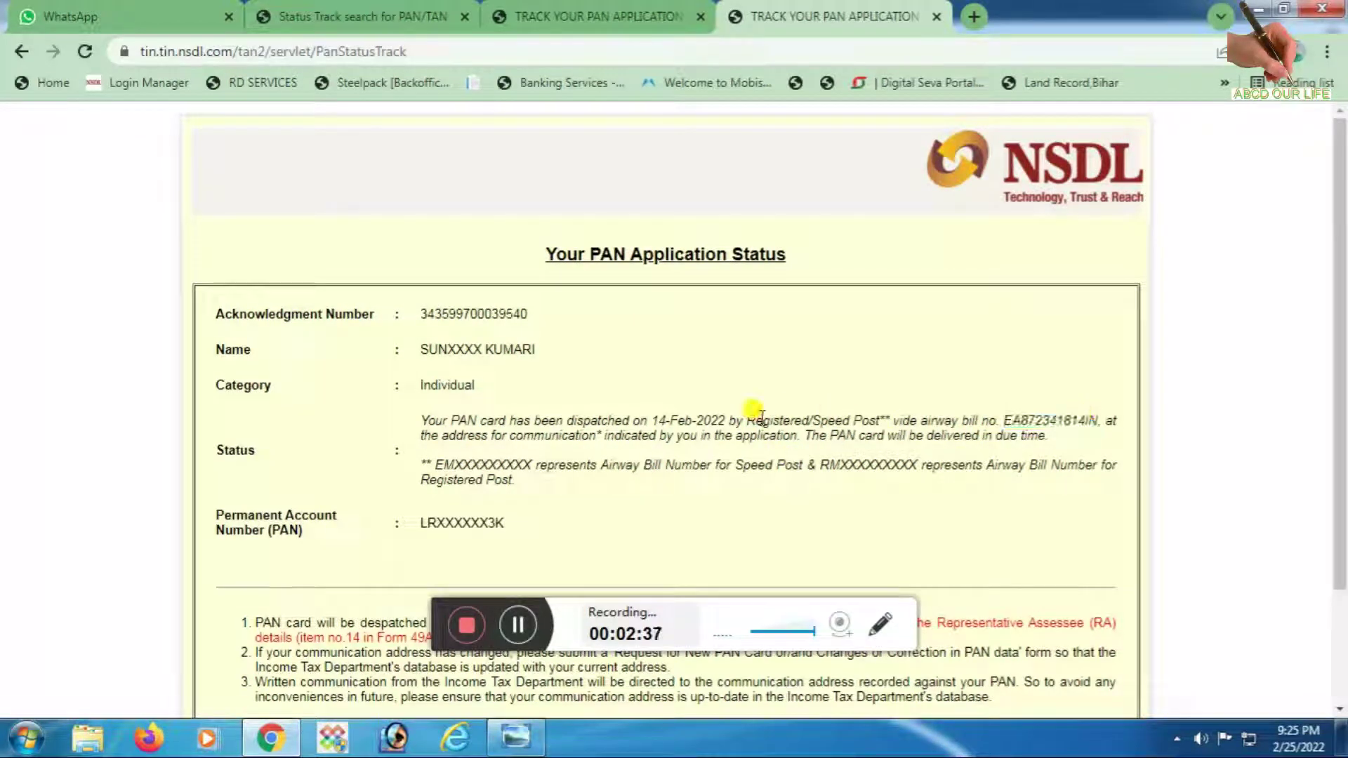
{"action": "left_click_drag", "start_coordinate": [431, 419], "coordinate": [937, 415]}
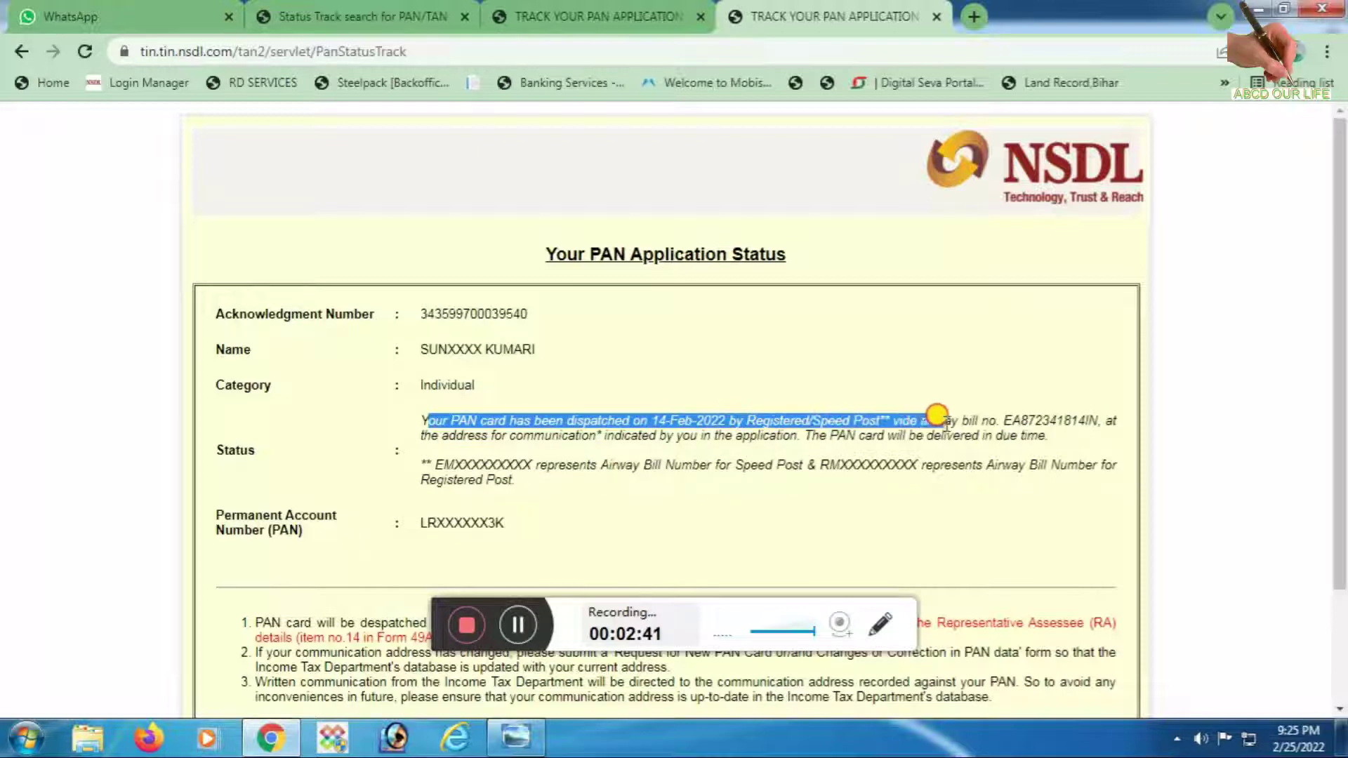
Copy the airway bill number from the status message on the PAN application status page
{"action": "left_click", "coordinate": [1012, 421]}
{"action": "left_click_drag", "start_coordinate": [1005, 420], "coordinate": [1089, 423]}
{"action": "right_click", "coordinate": [1096, 421]}
{"action": "left_click", "coordinate": [1090, 439]}
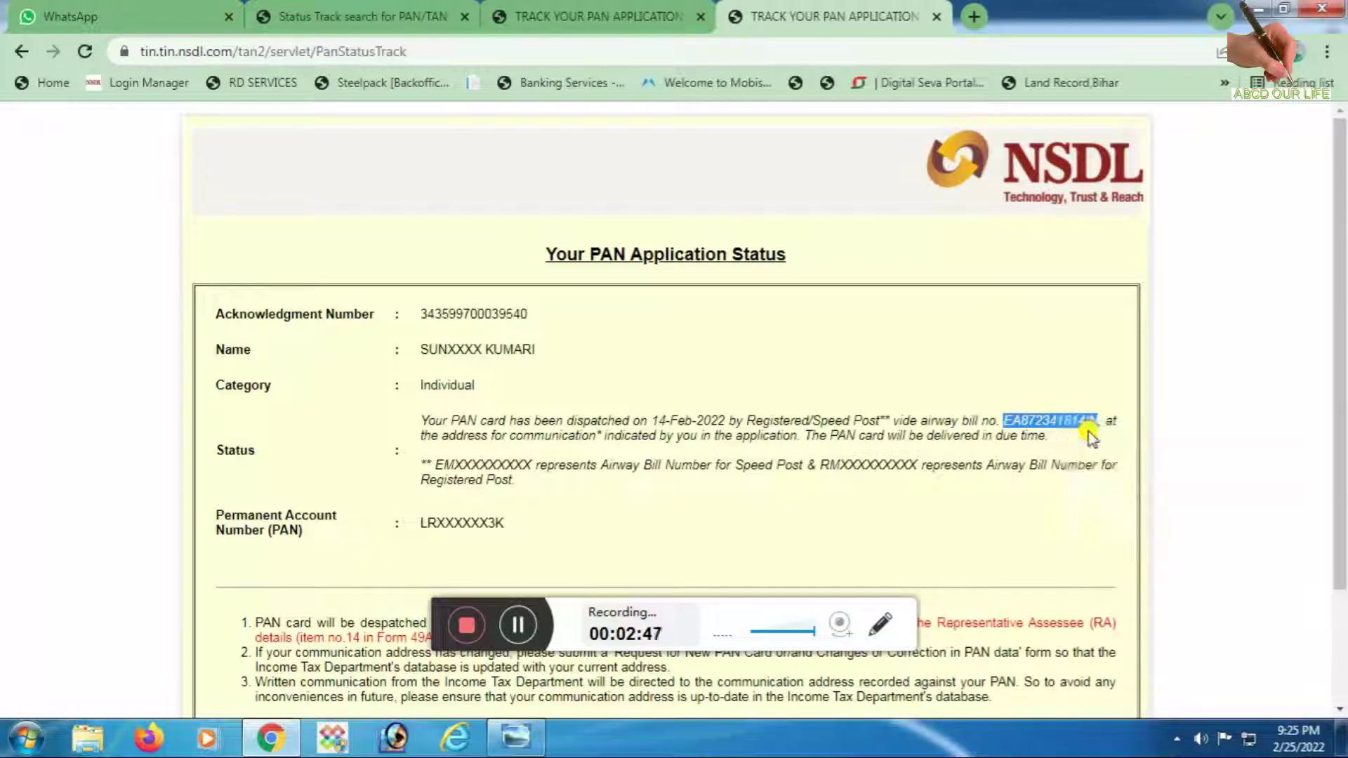
Look up India Post on Google in a new browser tab and open its Track Consignment page
{"action": "left_click", "coordinate": [974, 16]}
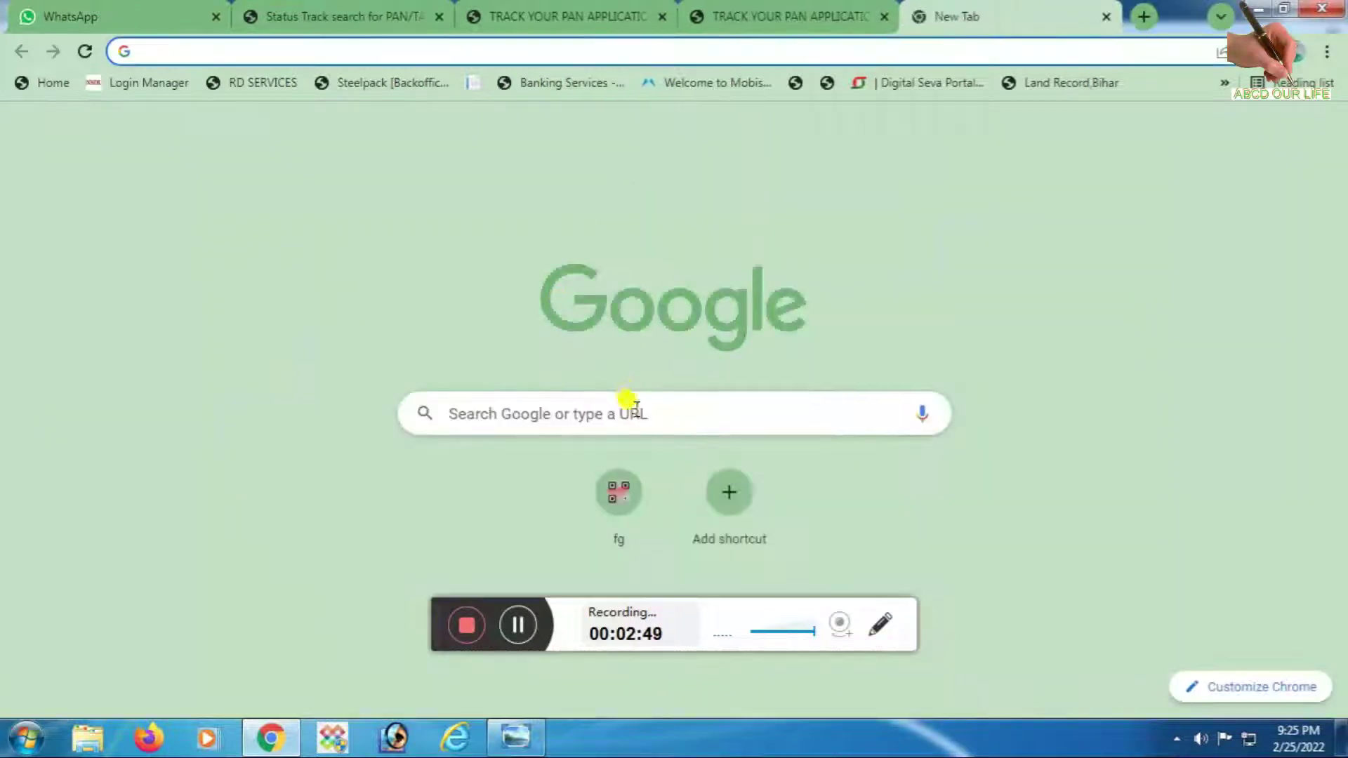
{"action": "left_click", "coordinate": [633, 408]}
{"action": "type", "text": "lNDI"}
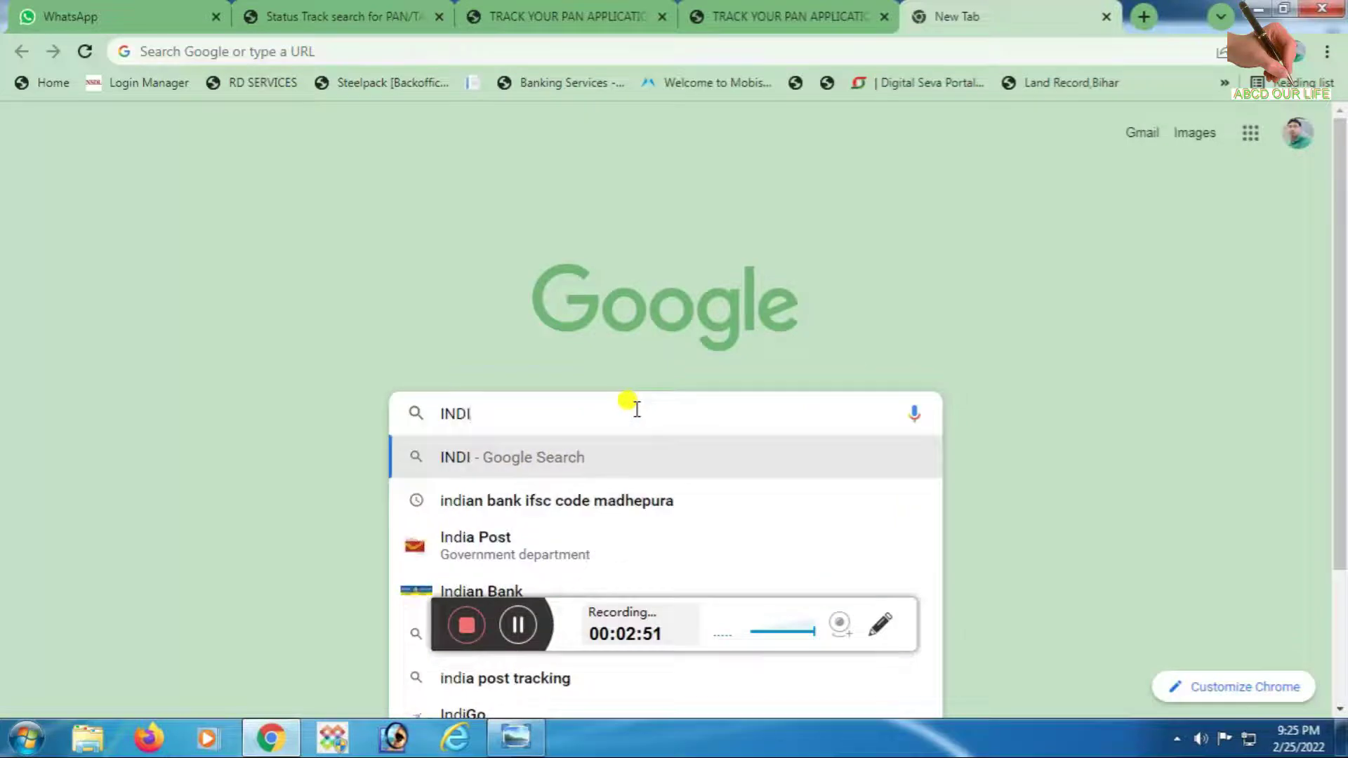
{"action": "left_click", "coordinate": [528, 548]}
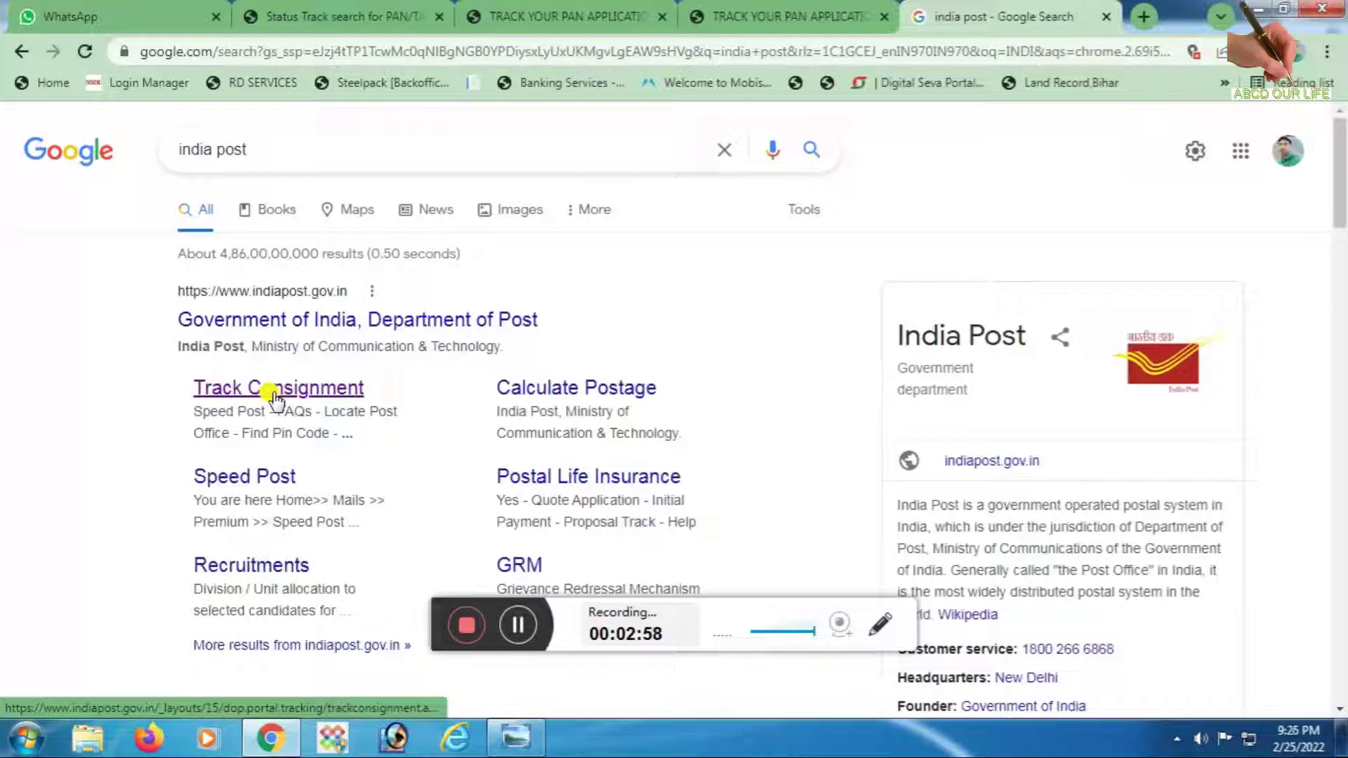
{"action": "left_click", "coordinate": [274, 397]}
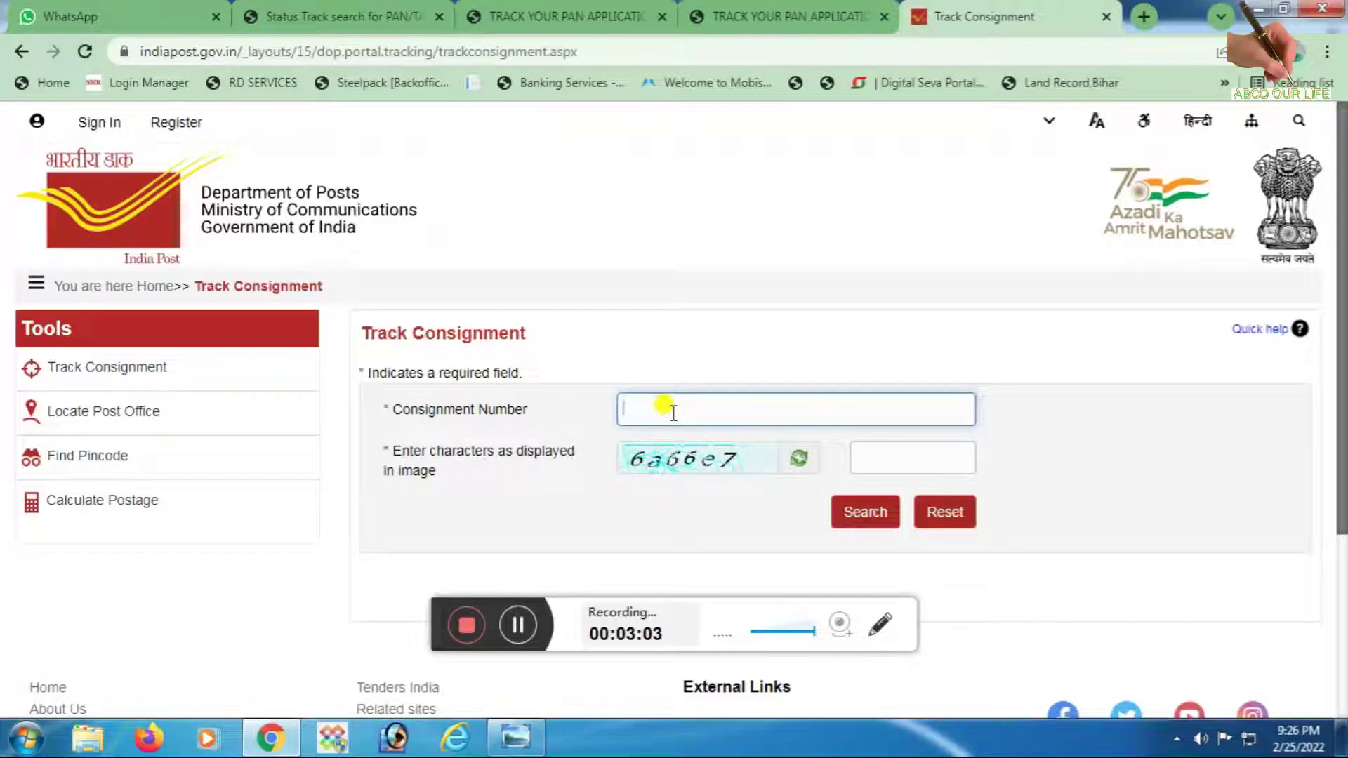
Search for the consignment using the copied airway bill number and the characters displayed in the image
{"action": "left_click", "coordinate": [959, 460]}
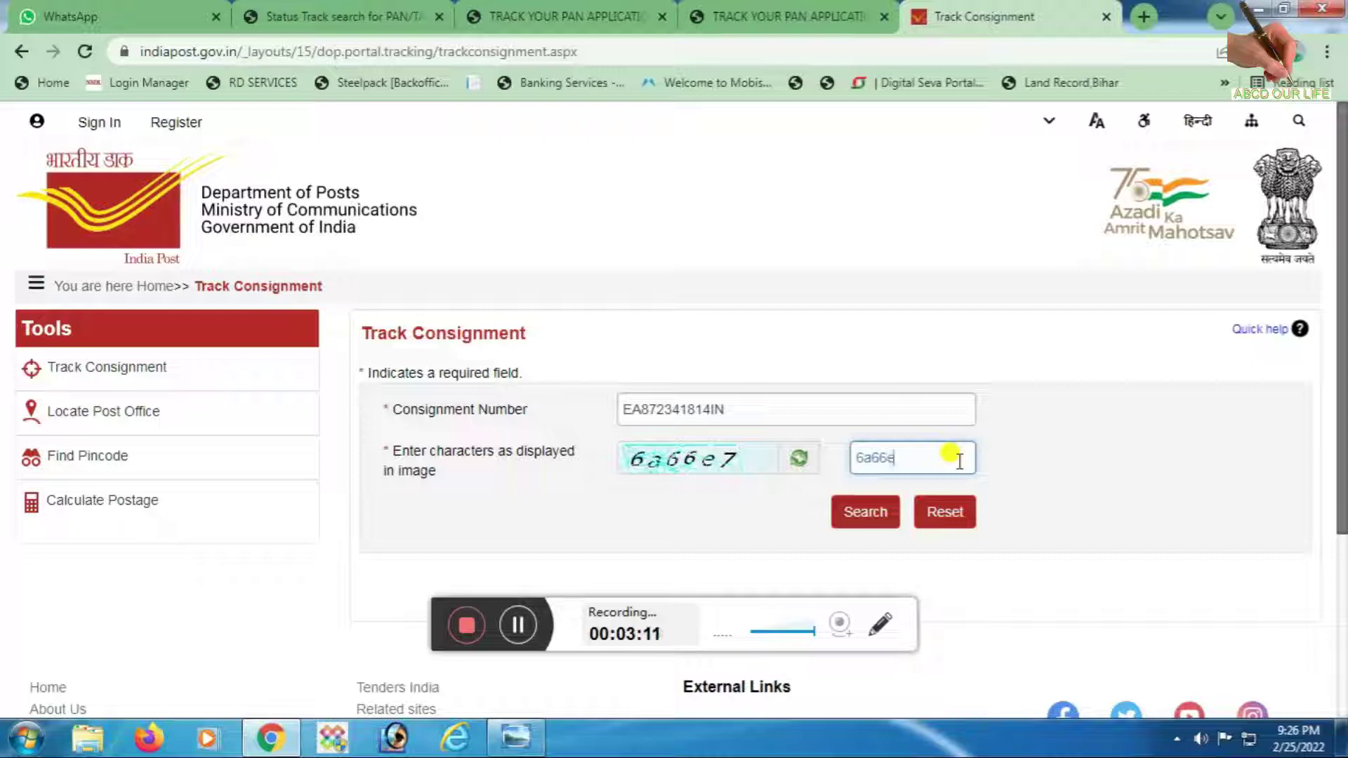
{"action": "left_click", "coordinate": [868, 512]}
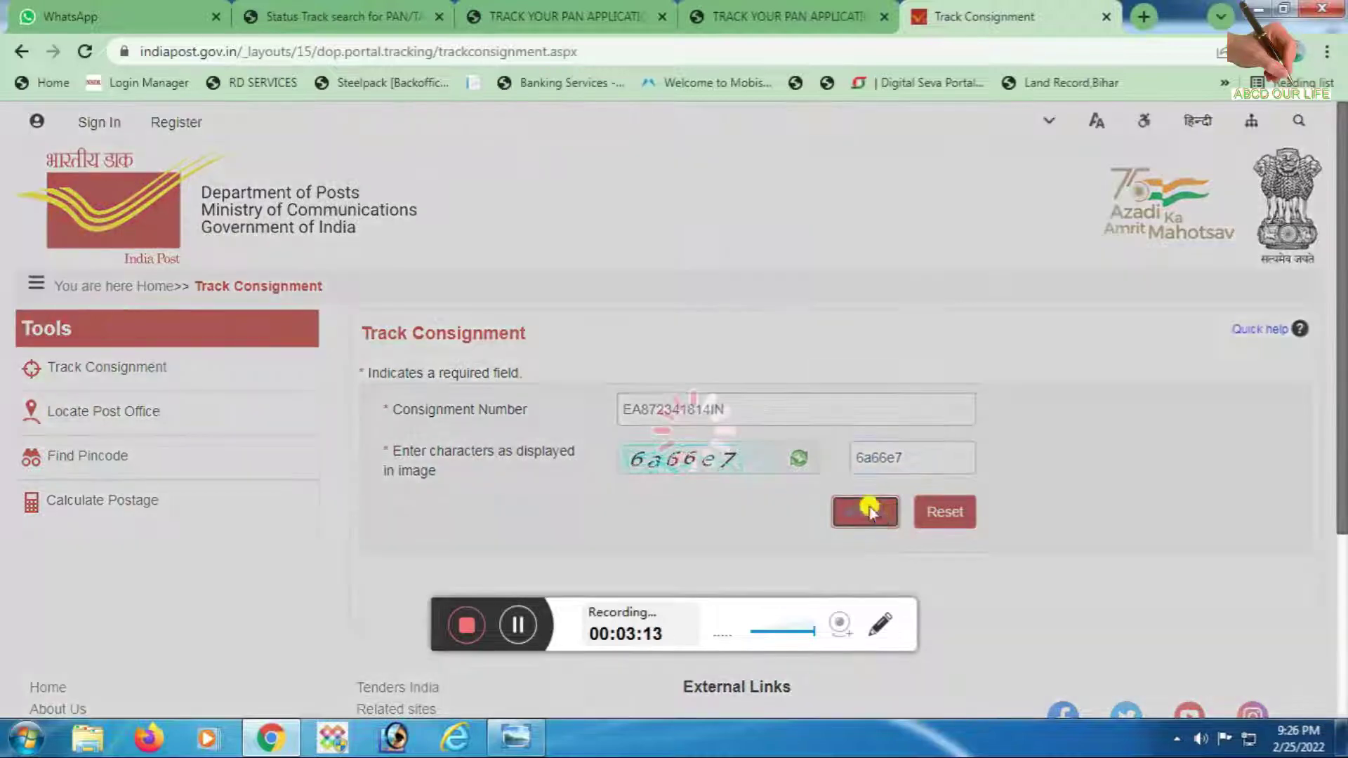
Examine the earliest entries in the consignment's event list, including the booking date, office and event
{"action": "scroll", "coordinate": [832, 370], "scroll_direction": "down", "scroll_amount": 1}
{"action": "scroll", "coordinate": [832, 370], "scroll_direction": "down", "scroll_amount": 1}
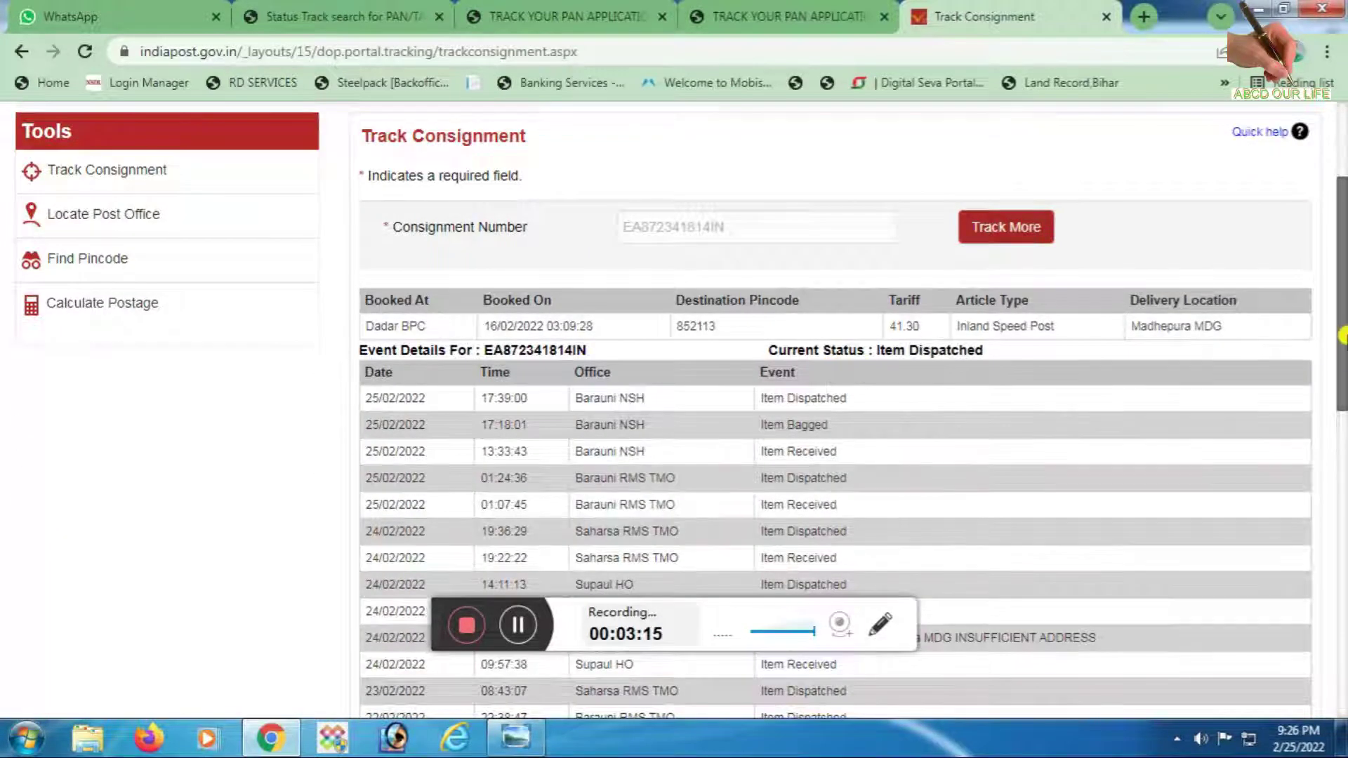
{"action": "left_click_drag", "start_coordinate": [1342, 336], "coordinate": [1343, 574]}
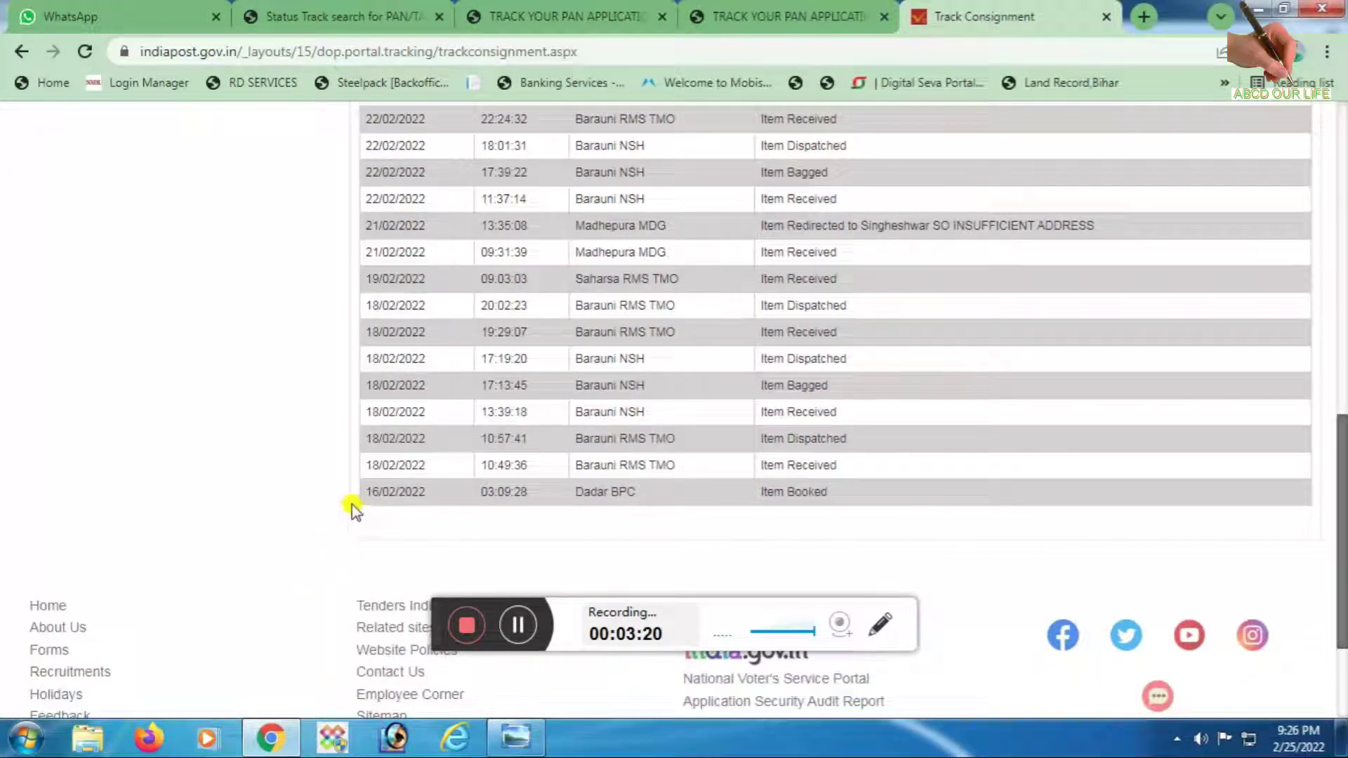
{"action": "left_click_drag", "start_coordinate": [353, 509], "coordinate": [376, 491]}
{"action": "left_click", "coordinate": [450, 523]}
{"action": "left_click_drag", "start_coordinate": [580, 492], "coordinate": [653, 497]}
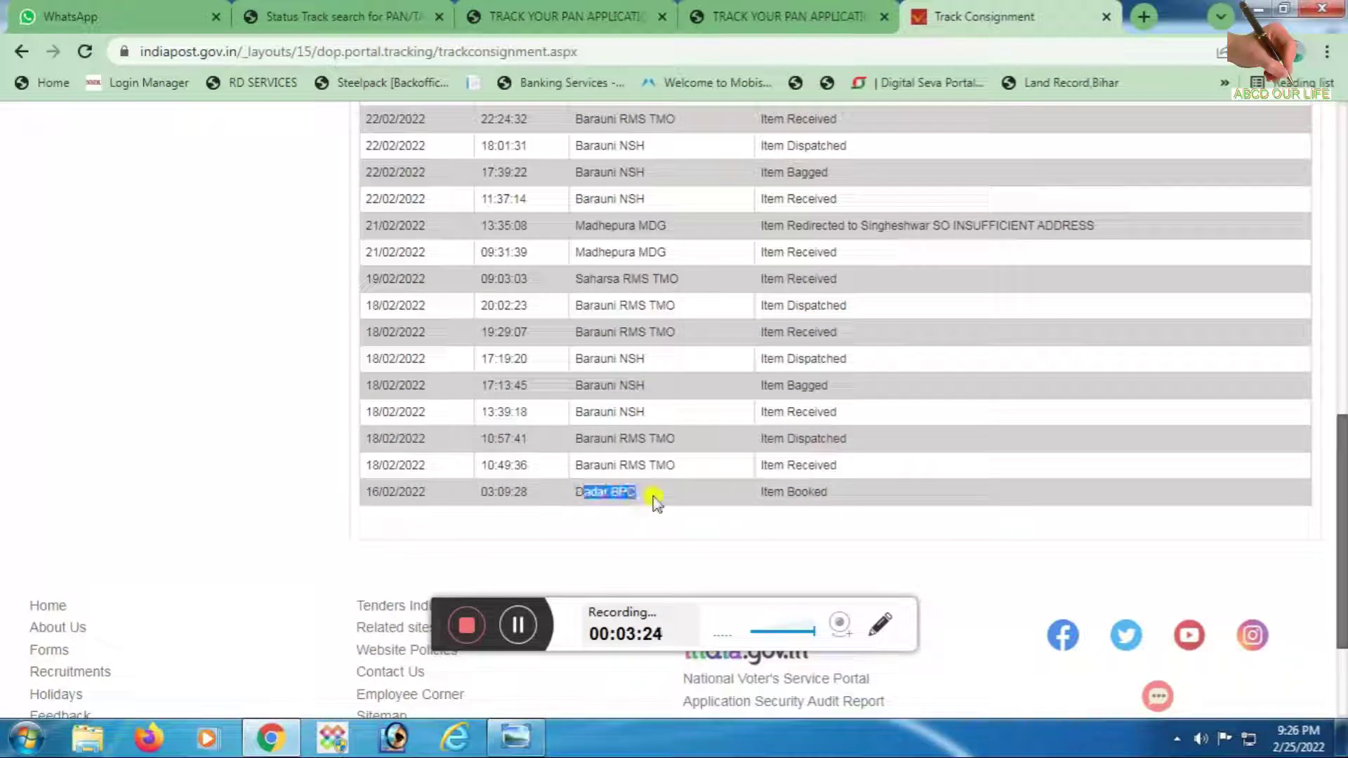
{"action": "left_click", "coordinate": [771, 516]}
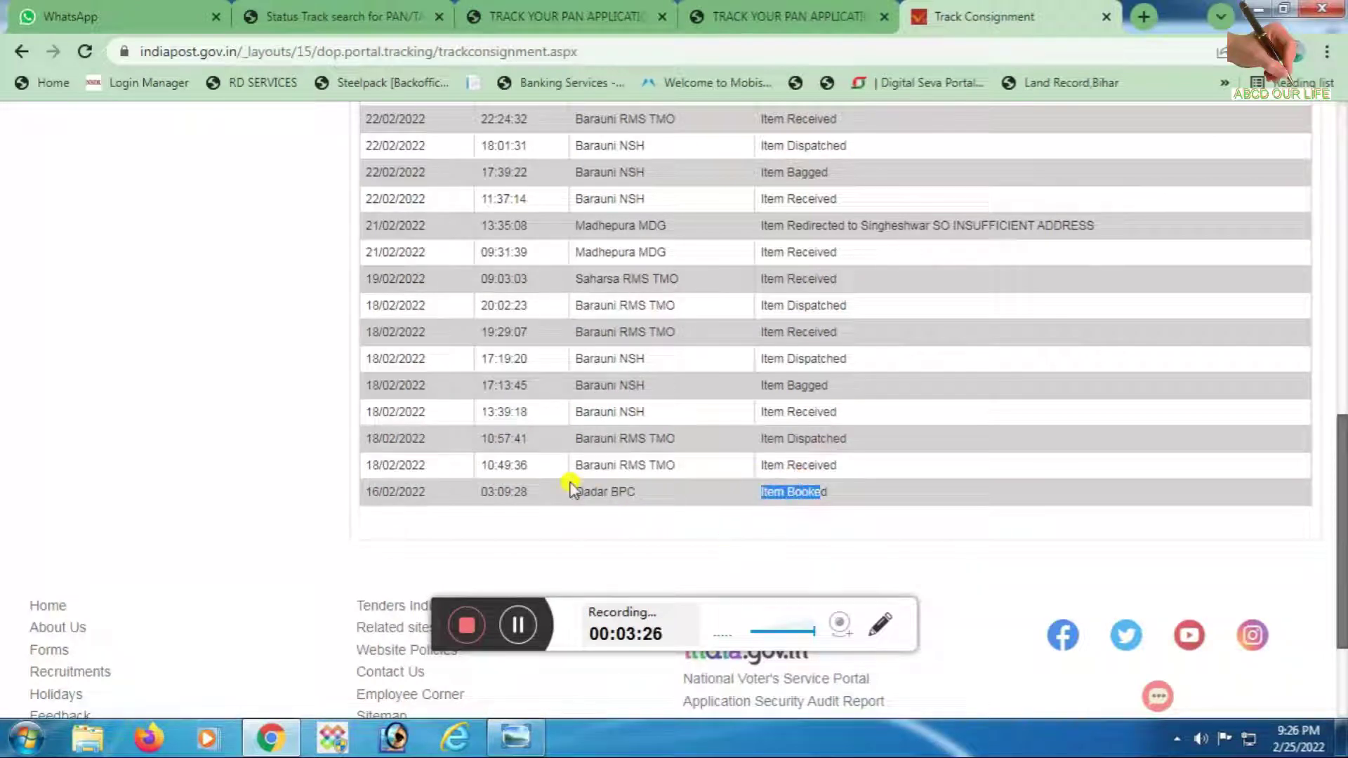
{"action": "scroll", "coordinate": [644, 471], "scroll_direction": "up", "scroll_amount": 1}
{"action": "left_click", "coordinate": [723, 483]}
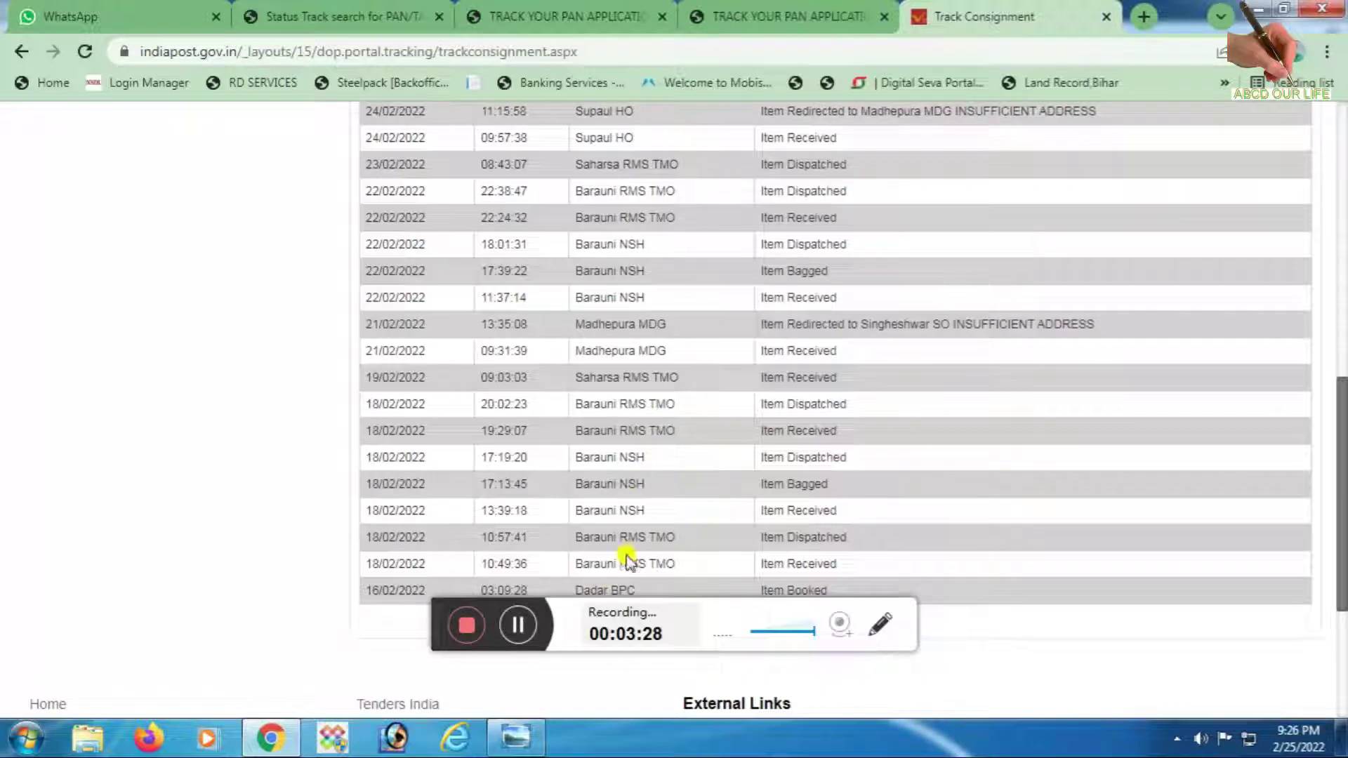
Review the consignment's more recent events up to the latest entry, and check the delivery location in the summary
{"action": "scroll", "coordinate": [600, 400], "scroll_direction": "up", "scroll_amount": 1}
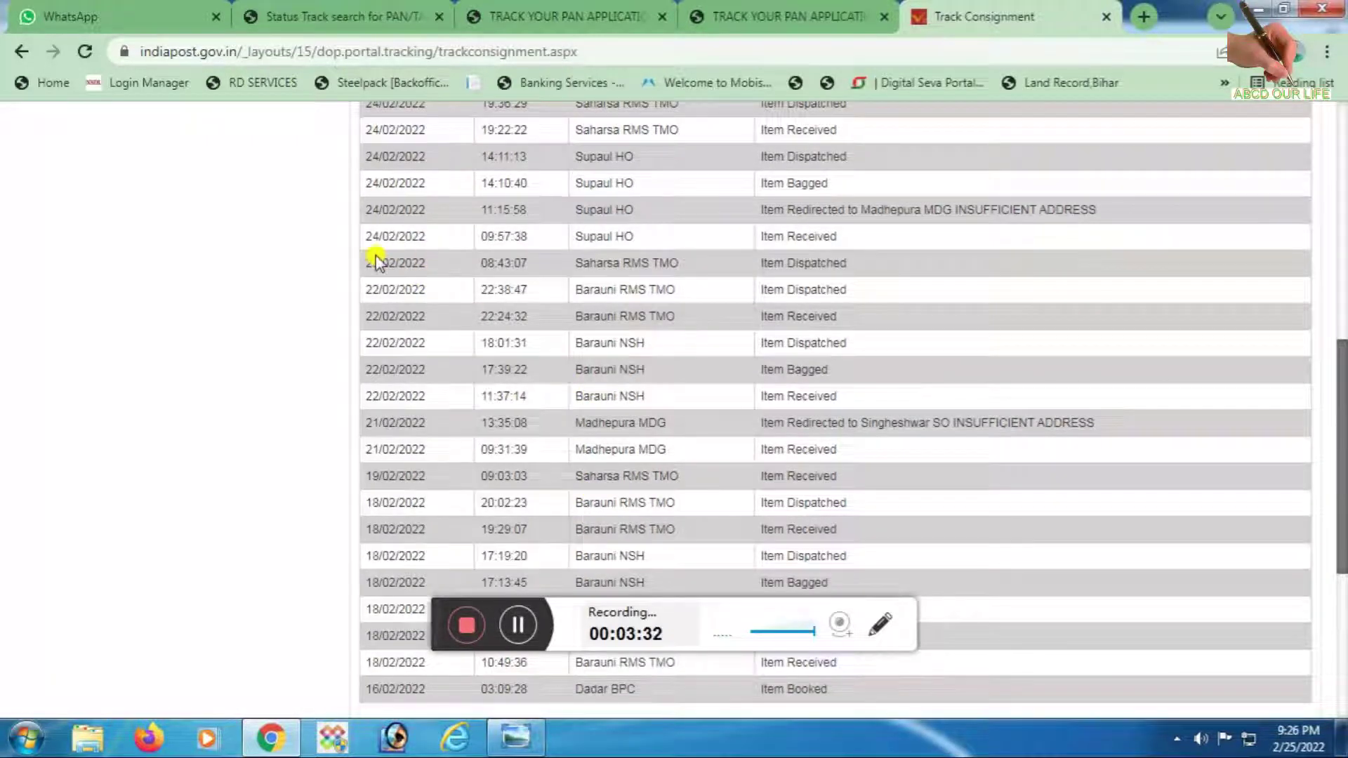
{"action": "left_click_drag", "start_coordinate": [367, 262], "coordinate": [873, 274]}
{"action": "left_click", "coordinate": [872, 274]}
{"action": "scroll", "coordinate": [873, 273], "scroll_direction": "up", "scroll_amount": 3}
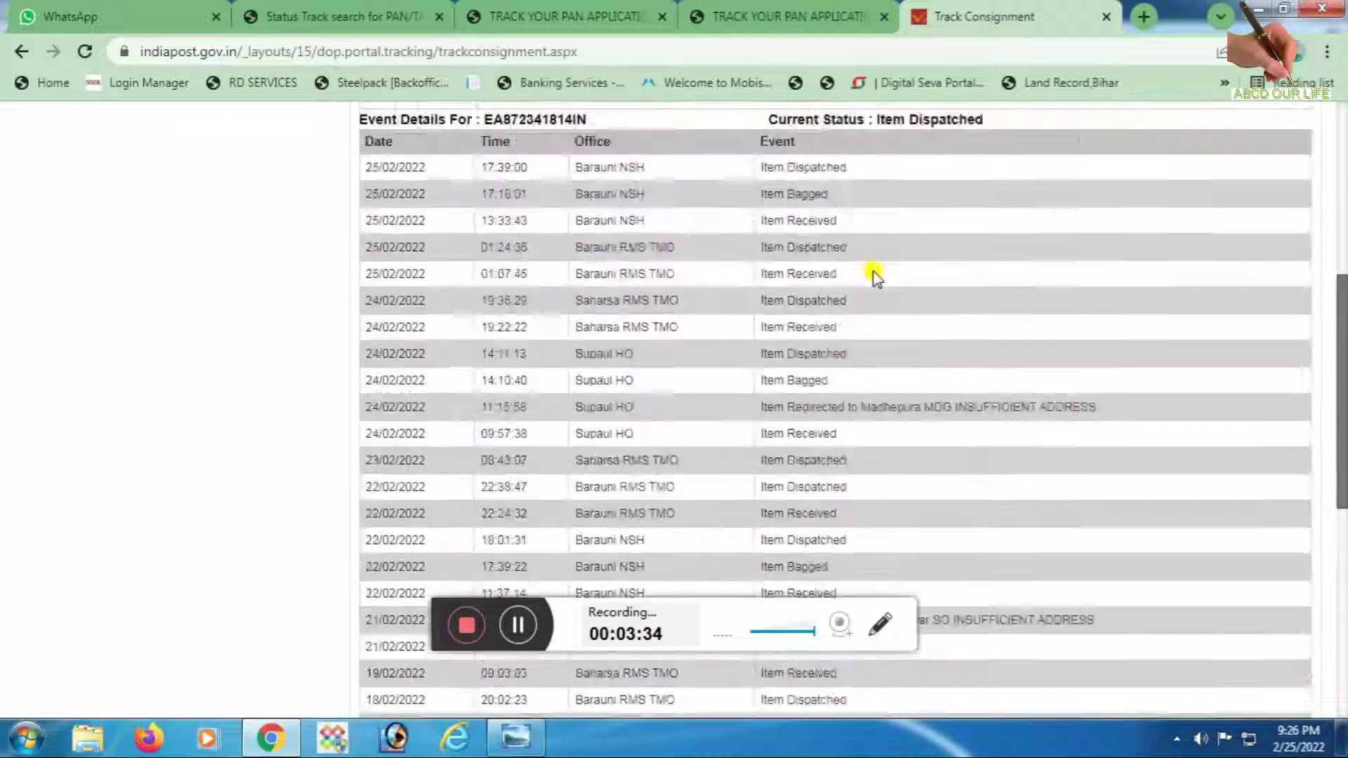
{"action": "left_click_drag", "start_coordinate": [545, 256], "coordinate": [876, 268]}
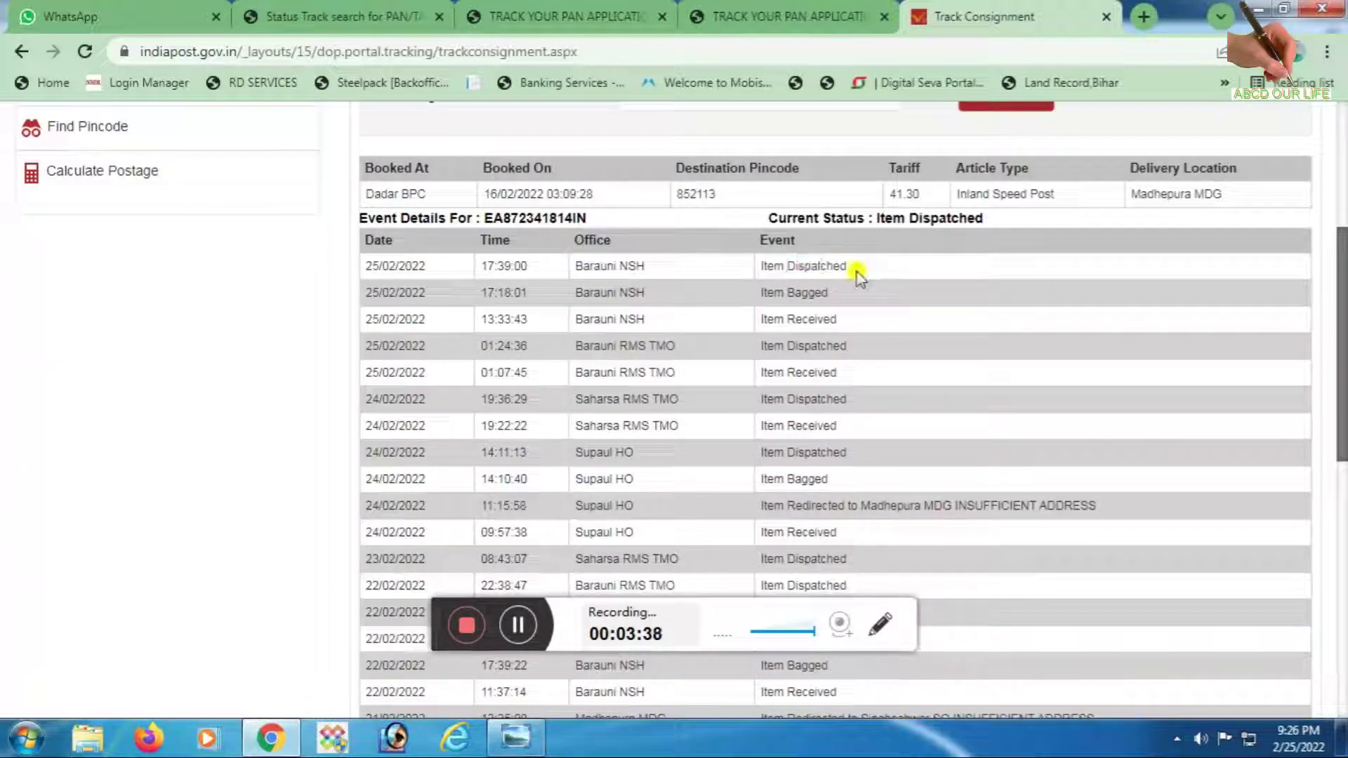
{"action": "left_click", "coordinate": [671, 274]}
{"action": "left_click_drag", "start_coordinate": [765, 267], "coordinate": [866, 267]}
{"action": "left_click", "coordinate": [849, 275]}
{"action": "scroll", "coordinate": [691, 303], "scroll_direction": "up", "scroll_amount": 3}
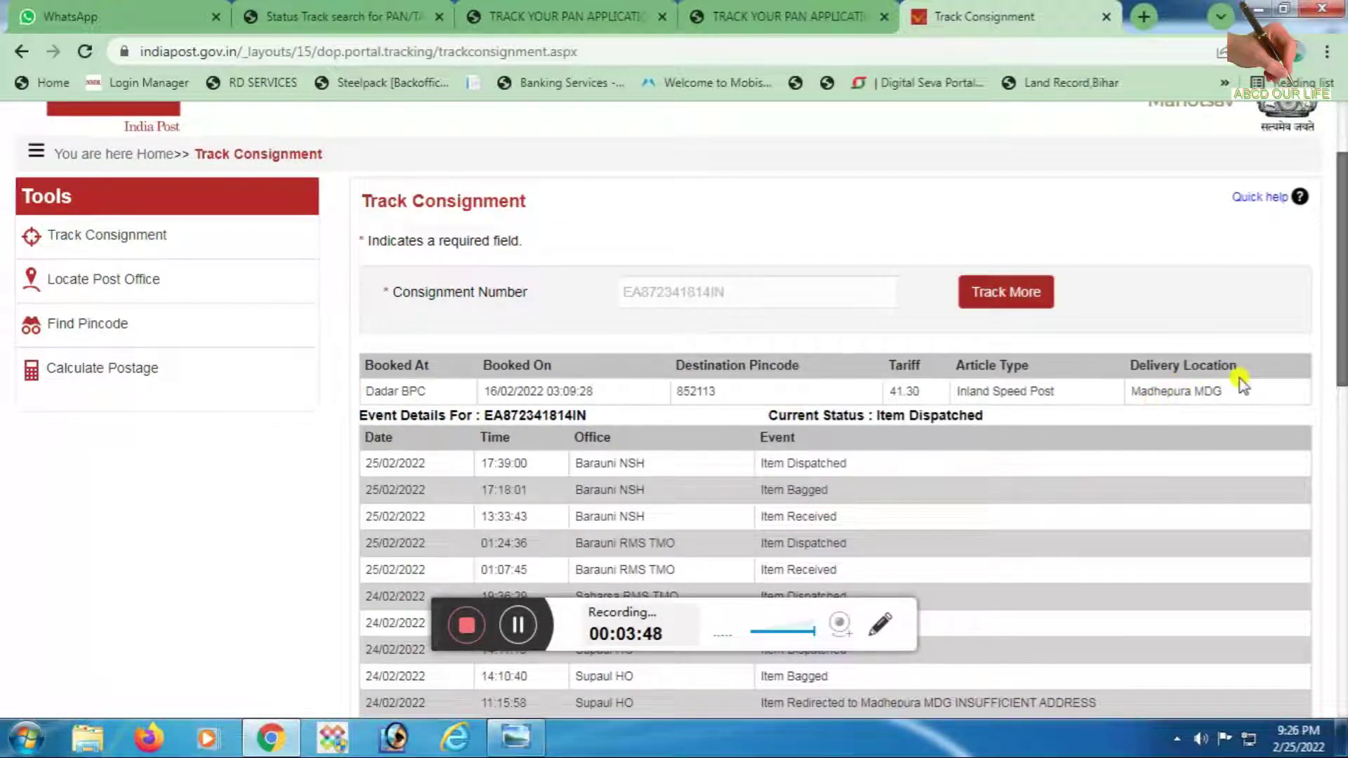
{"action": "left_click_drag", "start_coordinate": [1243, 385], "coordinate": [1123, 388]}
{"action": "left_click", "coordinate": [1116, 399]}
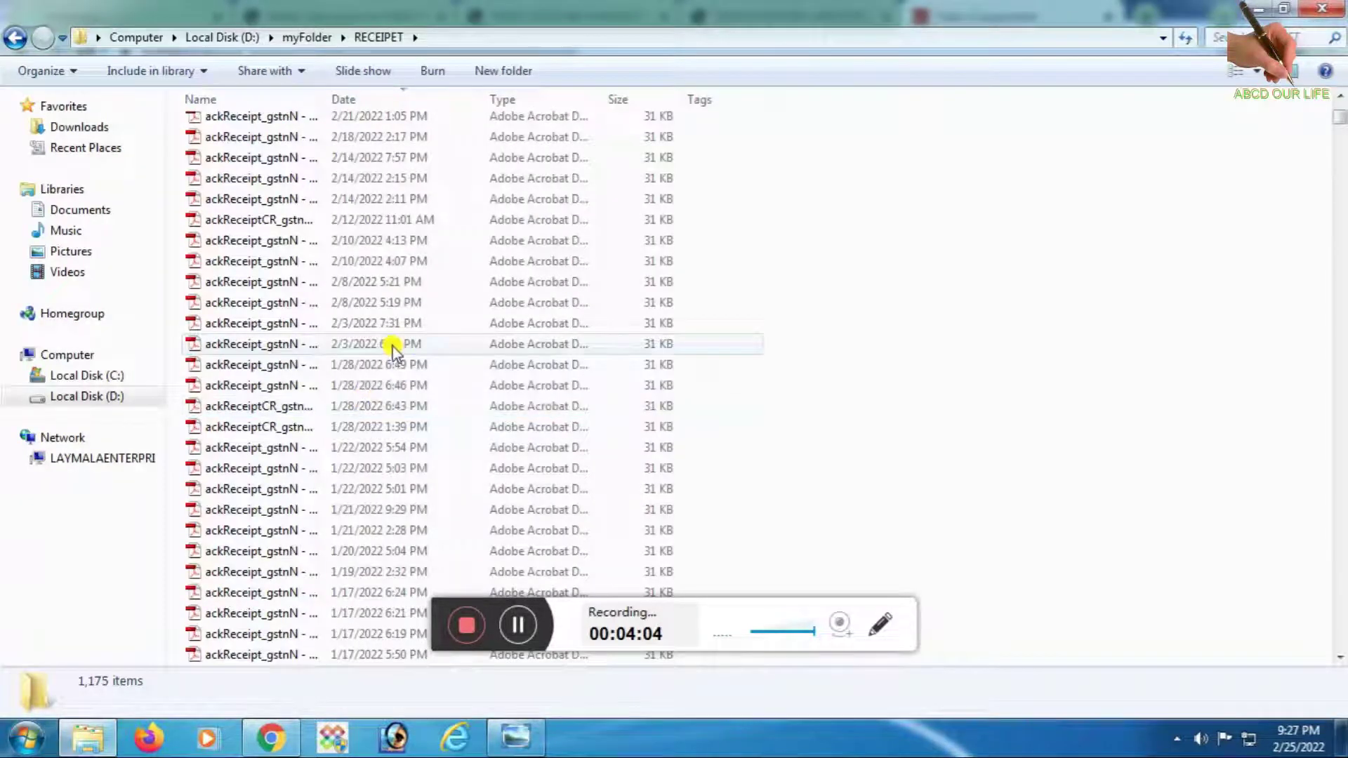
Open an older acknowledgement receipt PDF further down the RECEIPET folder and copy its acknowledgement number
{"action": "scroll", "coordinate": [391, 426], "scroll_direction": "down", "scroll_amount": 3}
{"action": "double_click", "coordinate": [391, 426]}
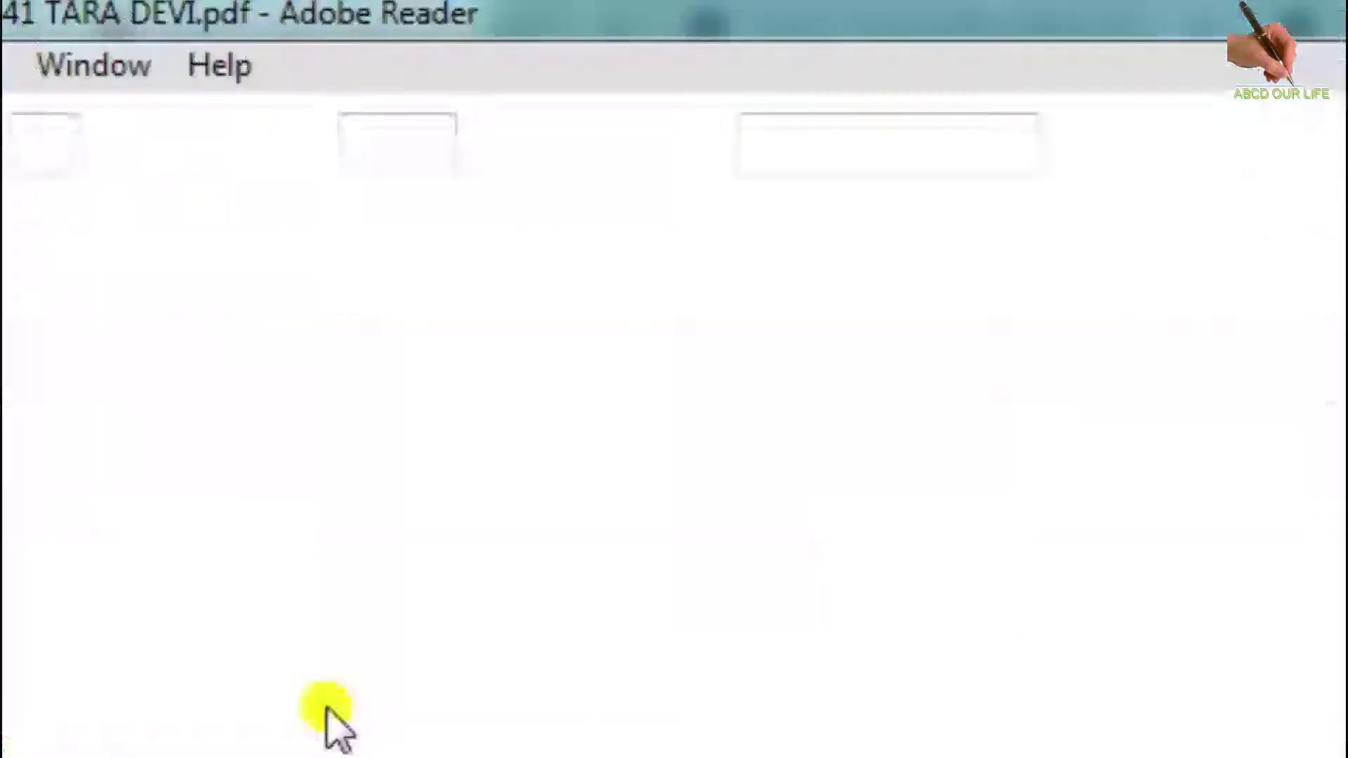
{"action": "left_click_drag", "start_coordinate": [425, 534], "coordinate": [804, 544]}
{"action": "right_click", "coordinate": [728, 564]}
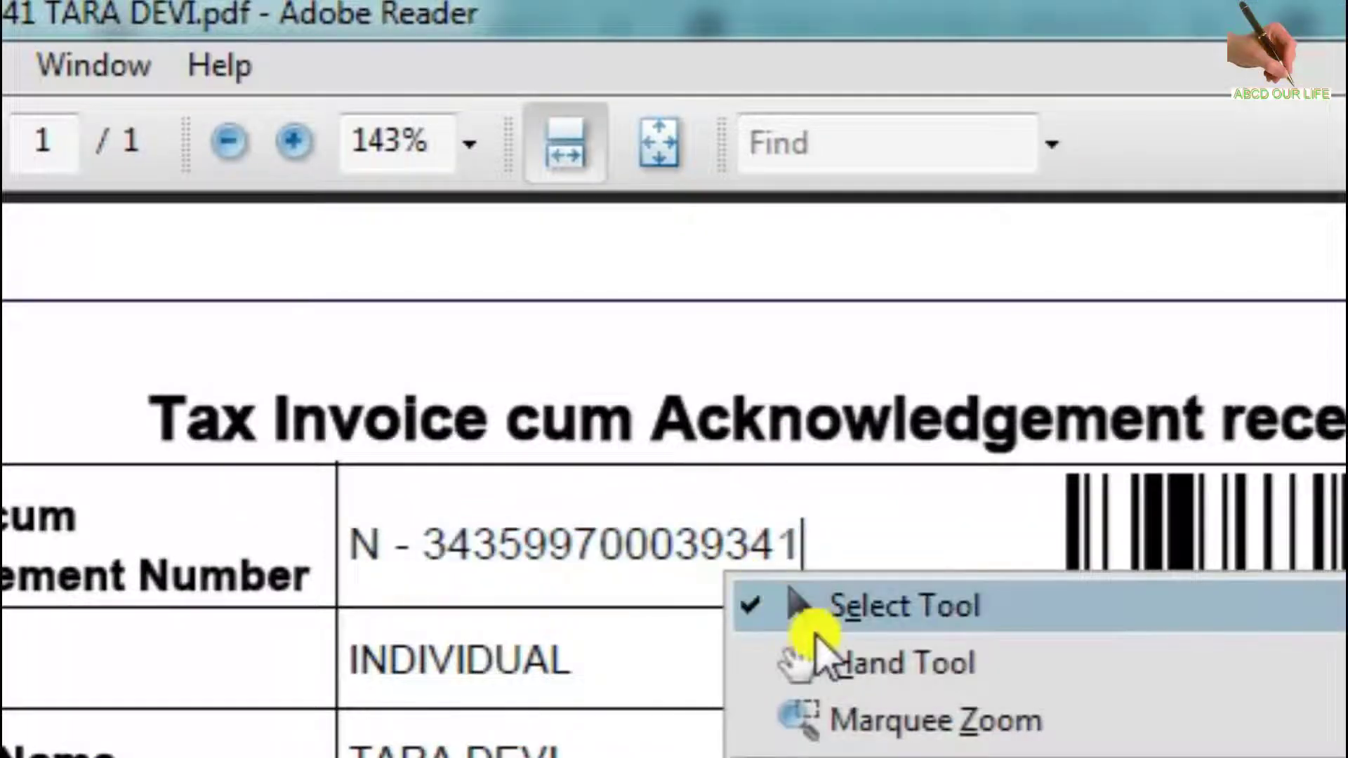
{"action": "left_click", "coordinate": [875, 566]}
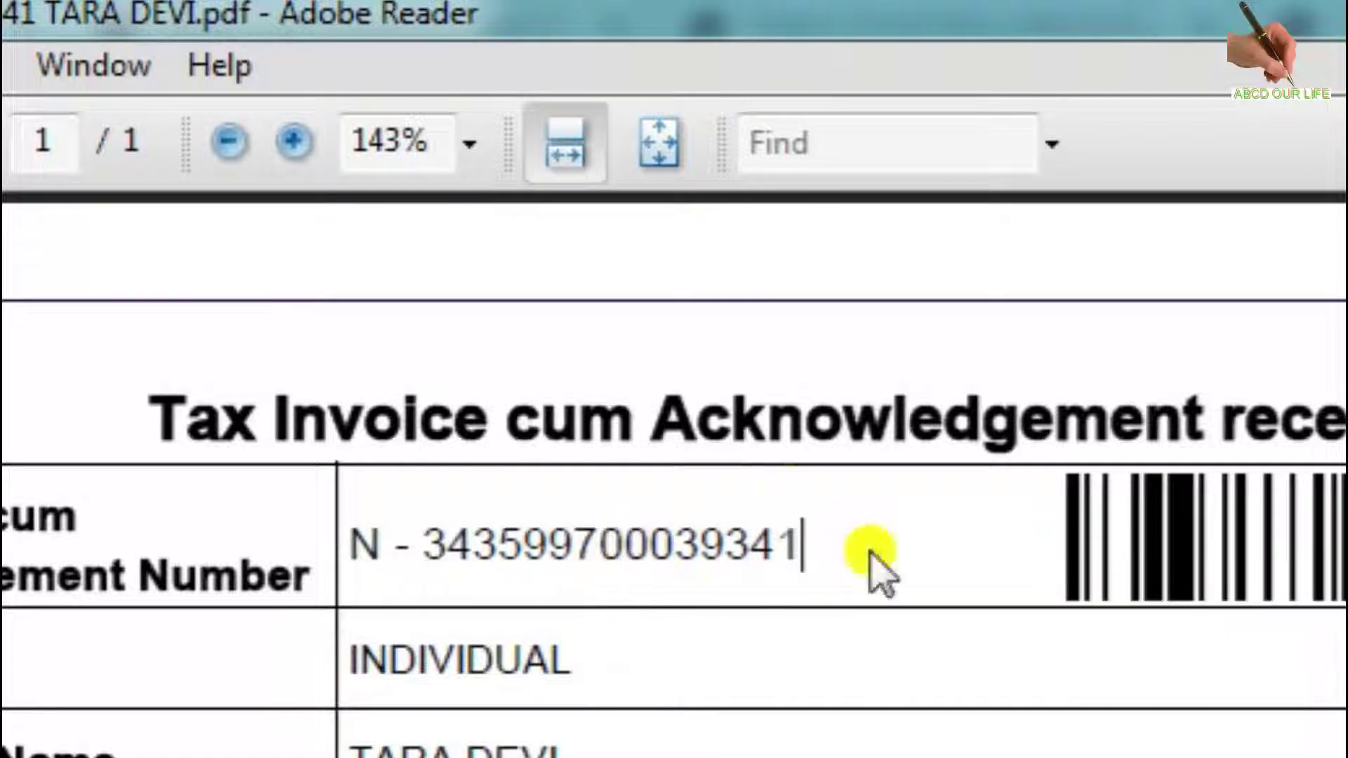
{"action": "left_click_drag", "start_coordinate": [875, 566], "coordinate": [397, 506]}
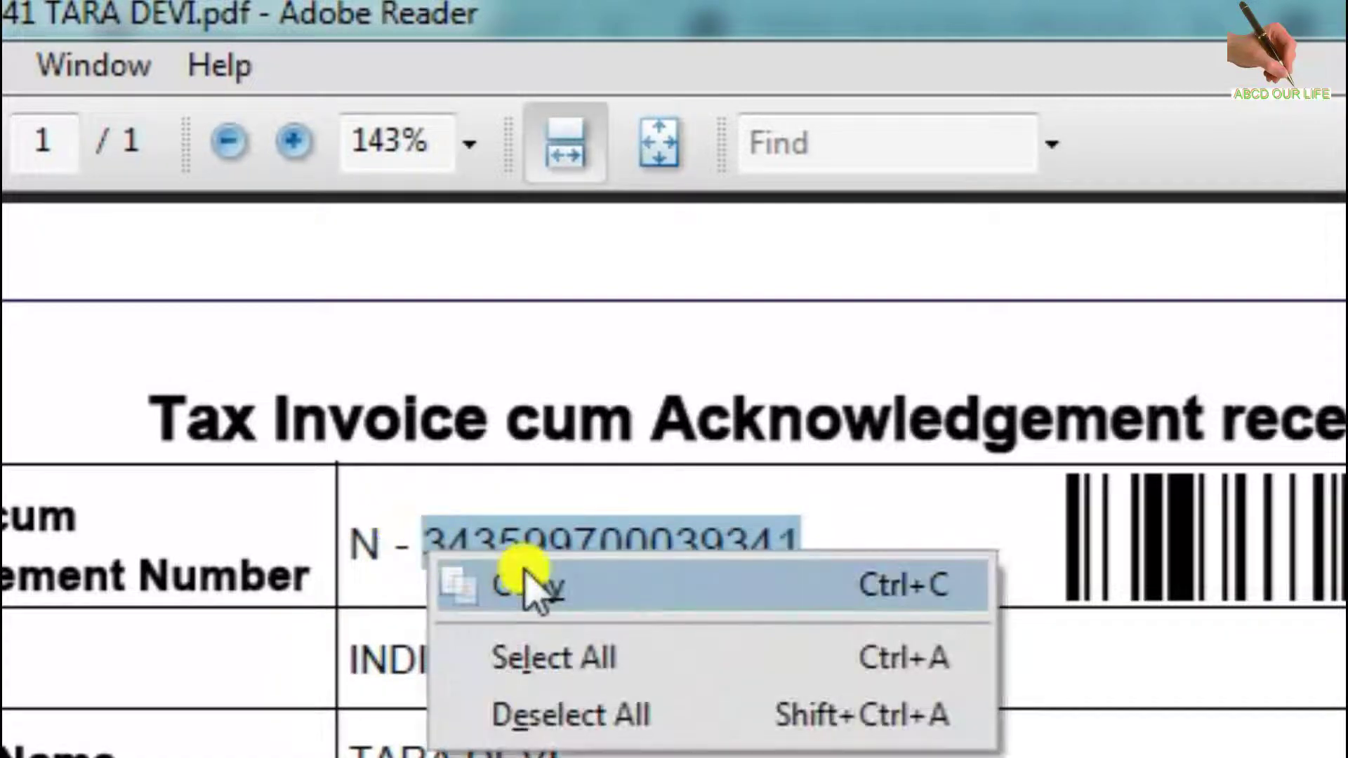
{"action": "left_click", "coordinate": [527, 585]}
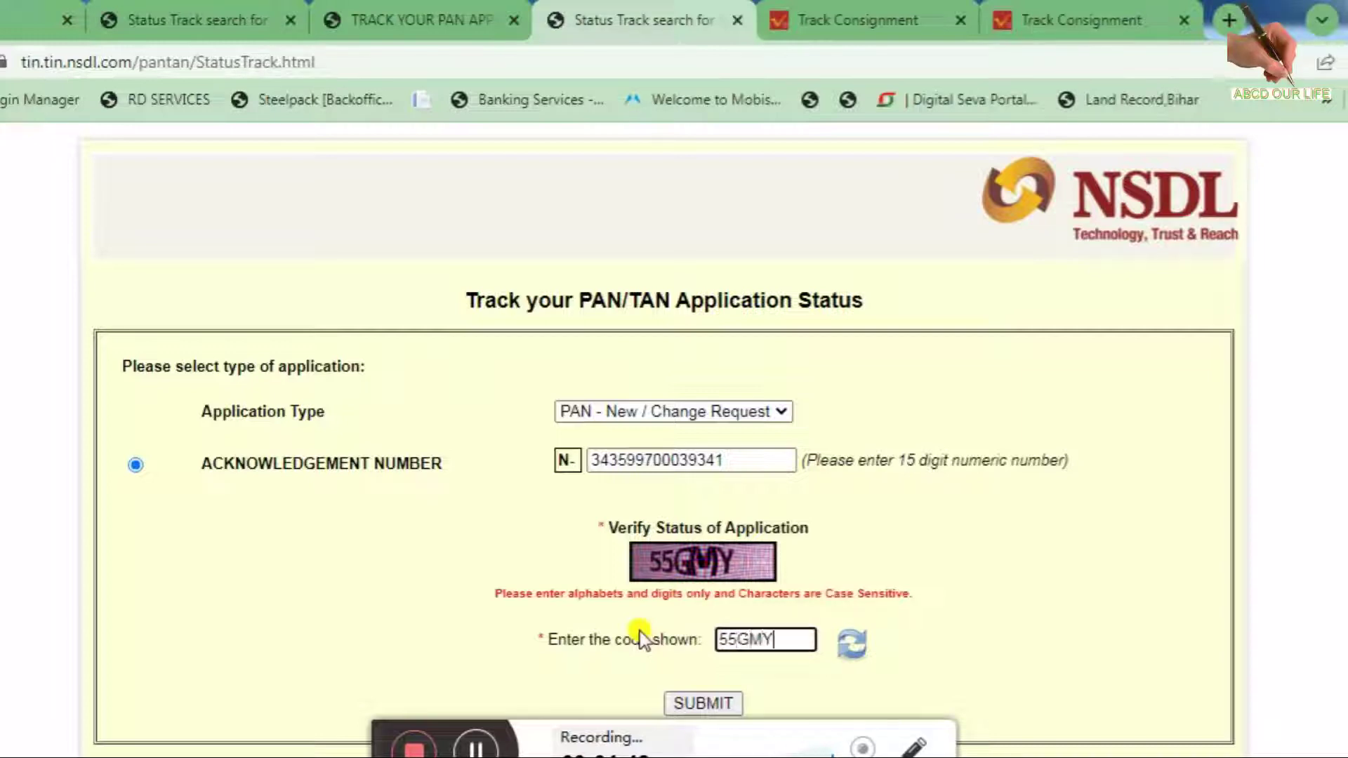
Submit the PAN status form with the copied acknowledgement number and displayed code, and copy the airway bill number from the status message
{"action": "left_click", "coordinate": [721, 698]}
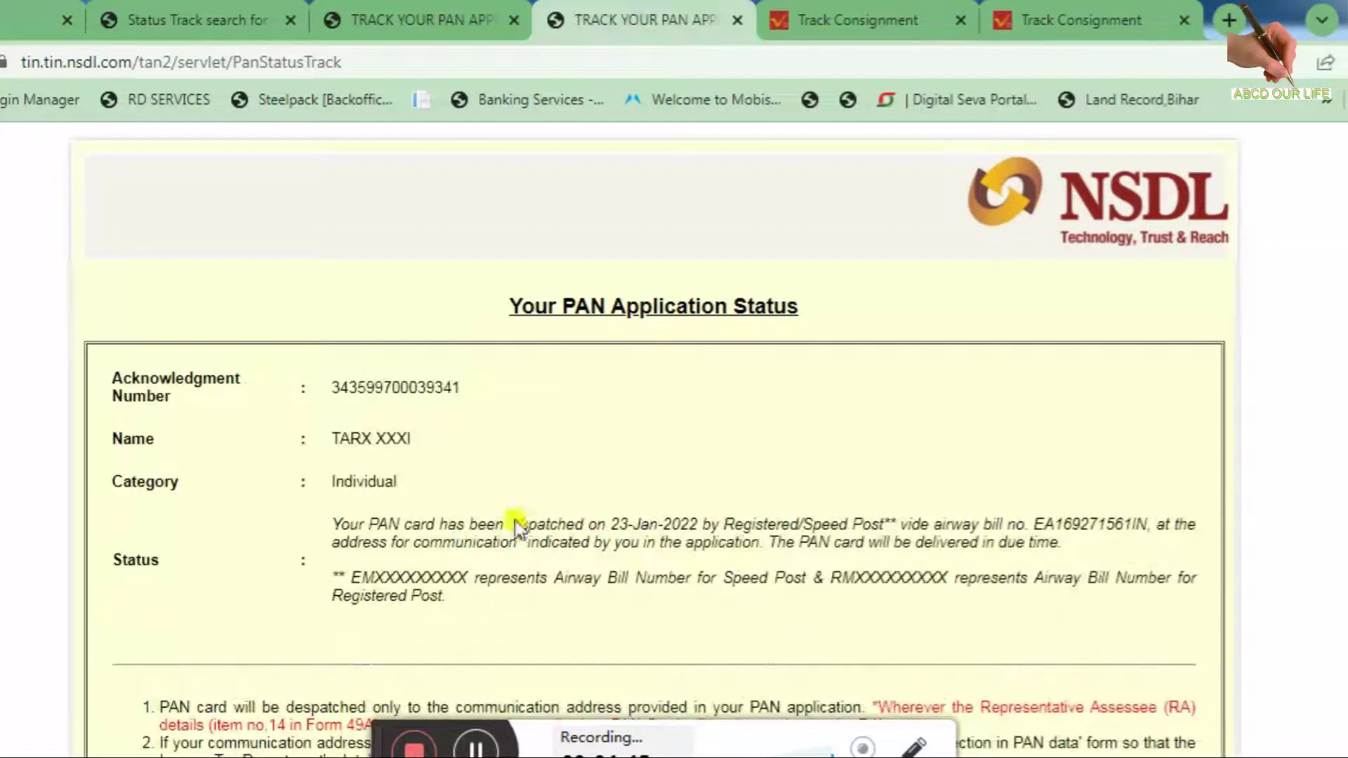
{"action": "left_click_drag", "start_coordinate": [1032, 526], "coordinate": [1152, 524]}
{"action": "right_click", "coordinate": [1132, 517]}
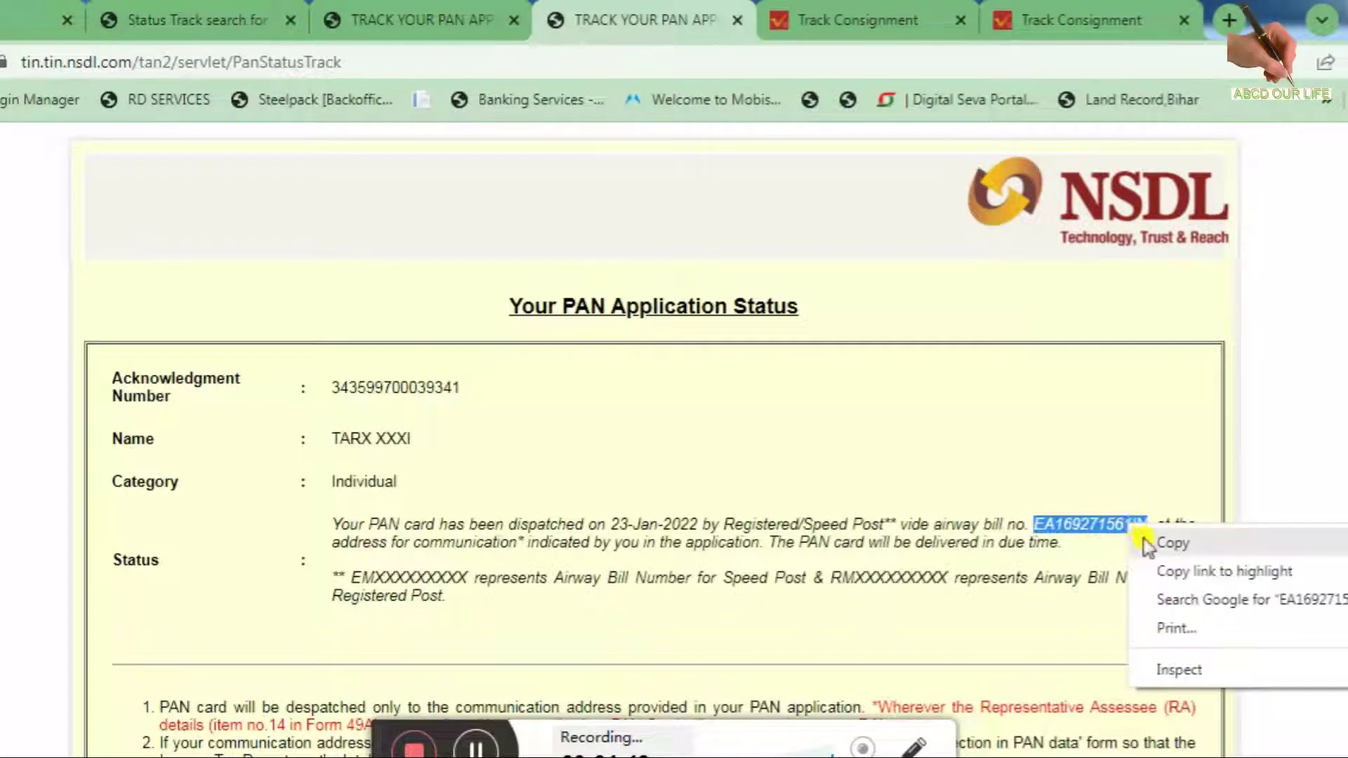
{"action": "left_click", "coordinate": [1165, 539]}
Search India Post Track Consignment for the newly copied airway bill number, answering the 1 + 2 expression with 3
{"action": "left_click", "coordinate": [1068, 4]}
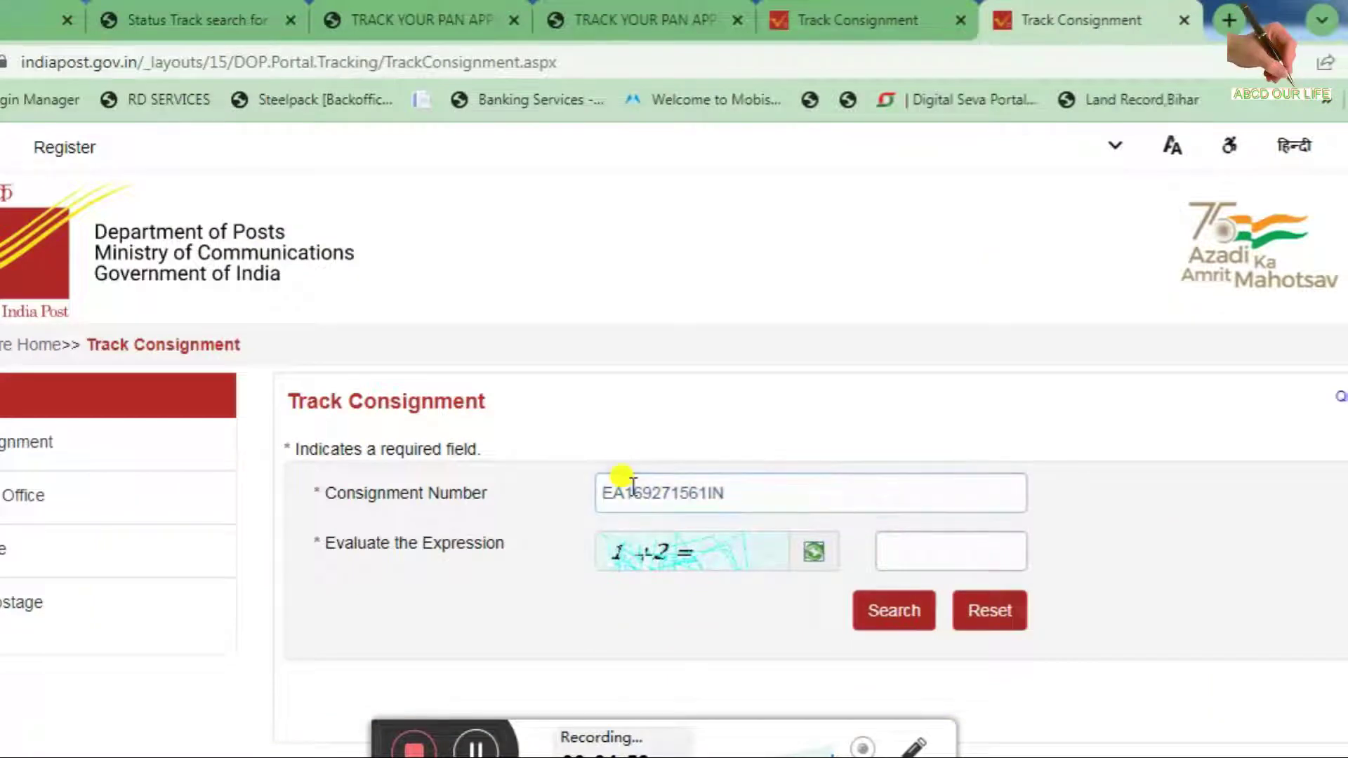
{"action": "key", "text": "Tab"}
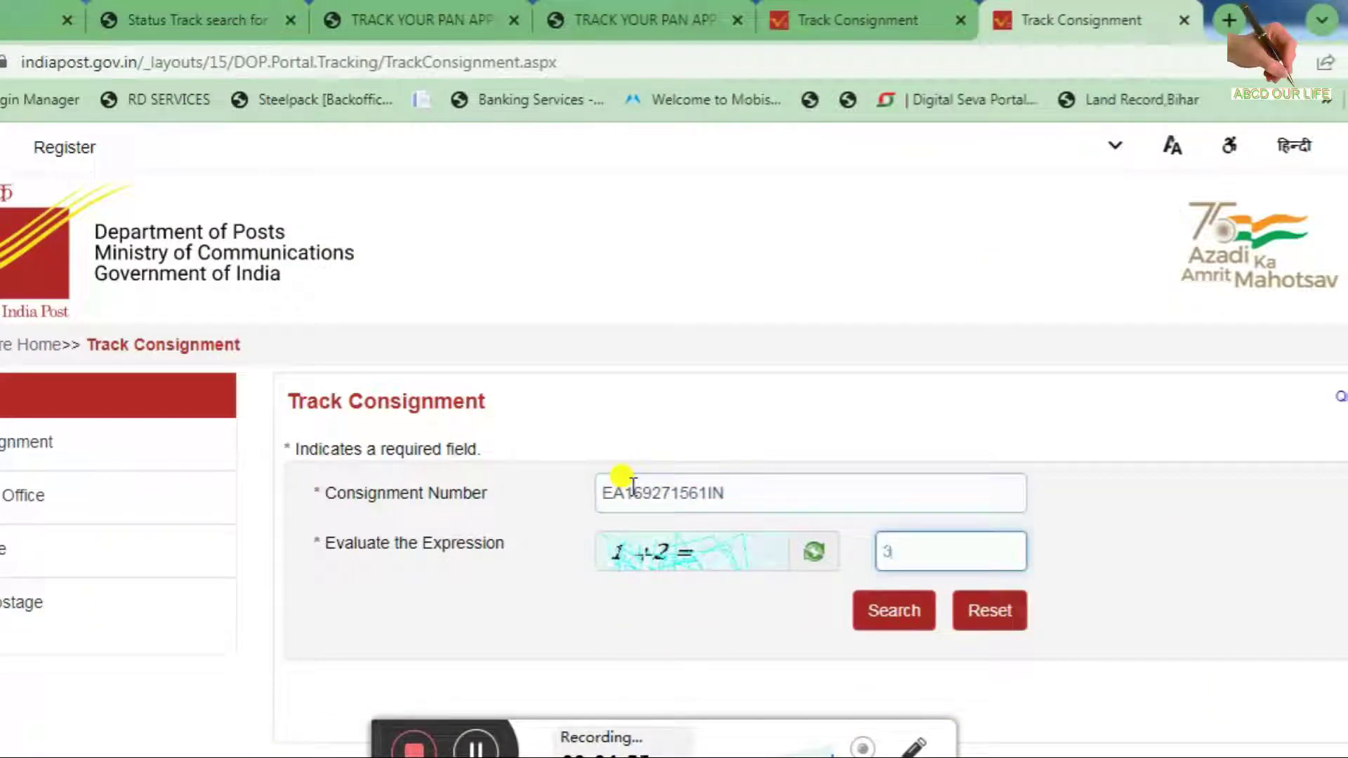
{"action": "type", "text": "3"}
{"action": "left_click", "coordinate": [886, 623]}
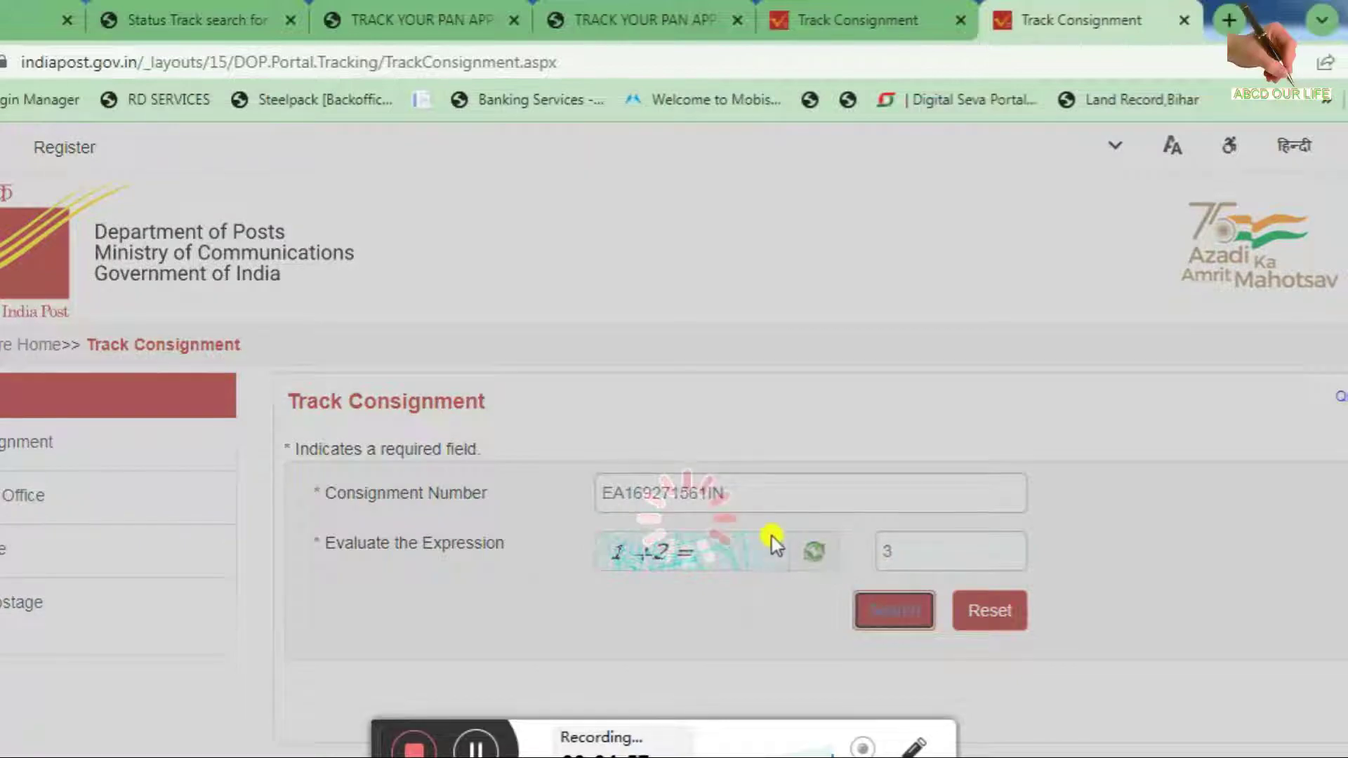
Review the second consignment's full event history, current status and delivery details
{"action": "scroll", "coordinate": [773, 541], "scroll_direction": "down", "scroll_amount": 5}
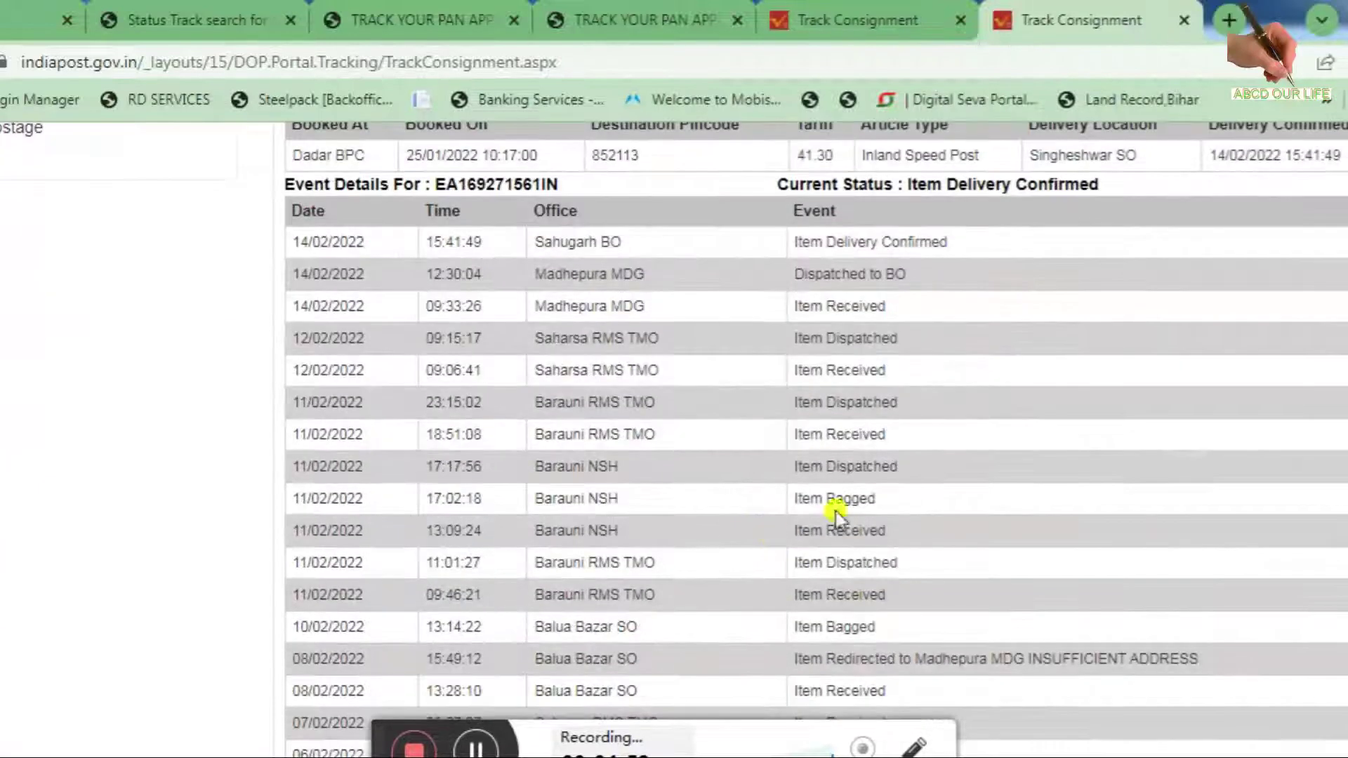
{"action": "scroll", "coordinate": [812, 482], "scroll_direction": "up", "scroll_amount": 2}
{"action": "scroll", "coordinate": [709, 430], "scroll_direction": "down", "scroll_amount": 10}
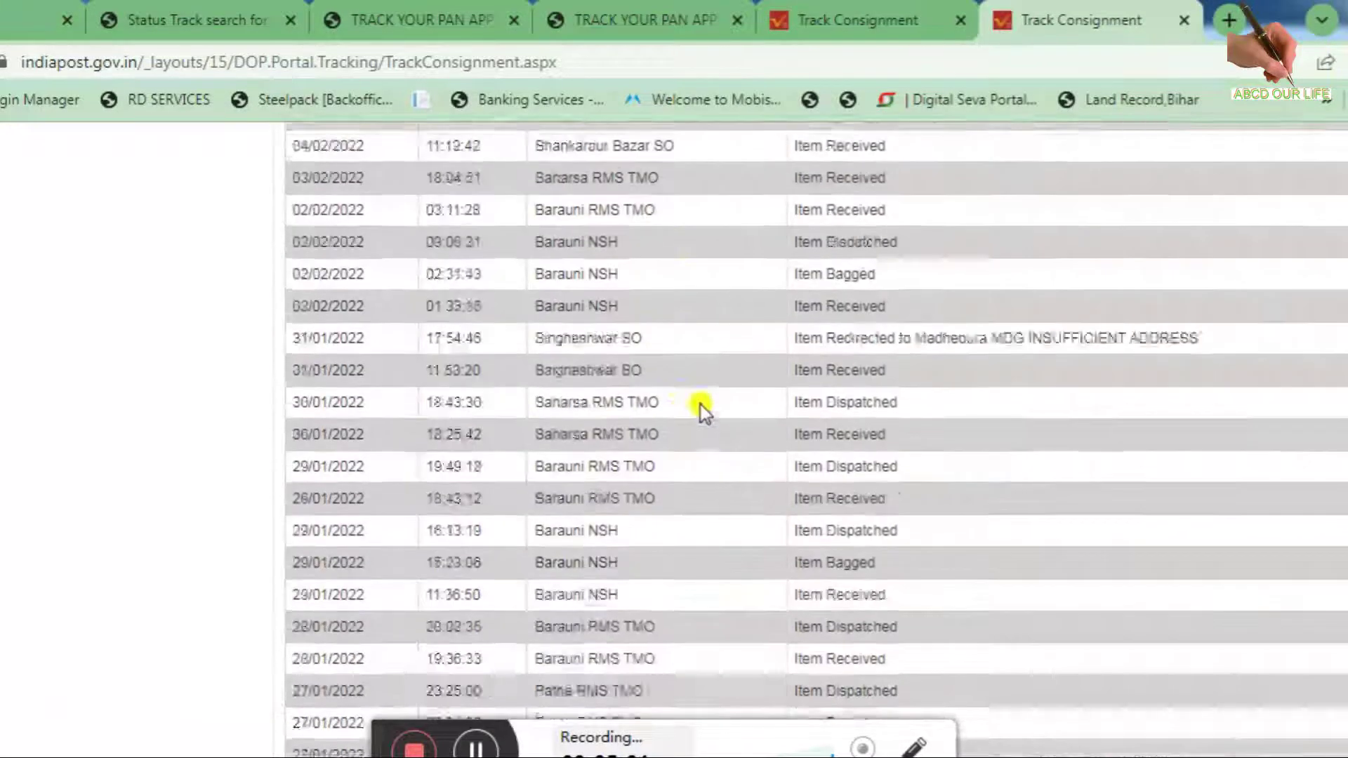
{"action": "scroll", "coordinate": [728, 499], "scroll_direction": "down", "scroll_amount": 5}
{"action": "scroll", "coordinate": [559, 445], "scroll_direction": "up", "scroll_amount": 8}
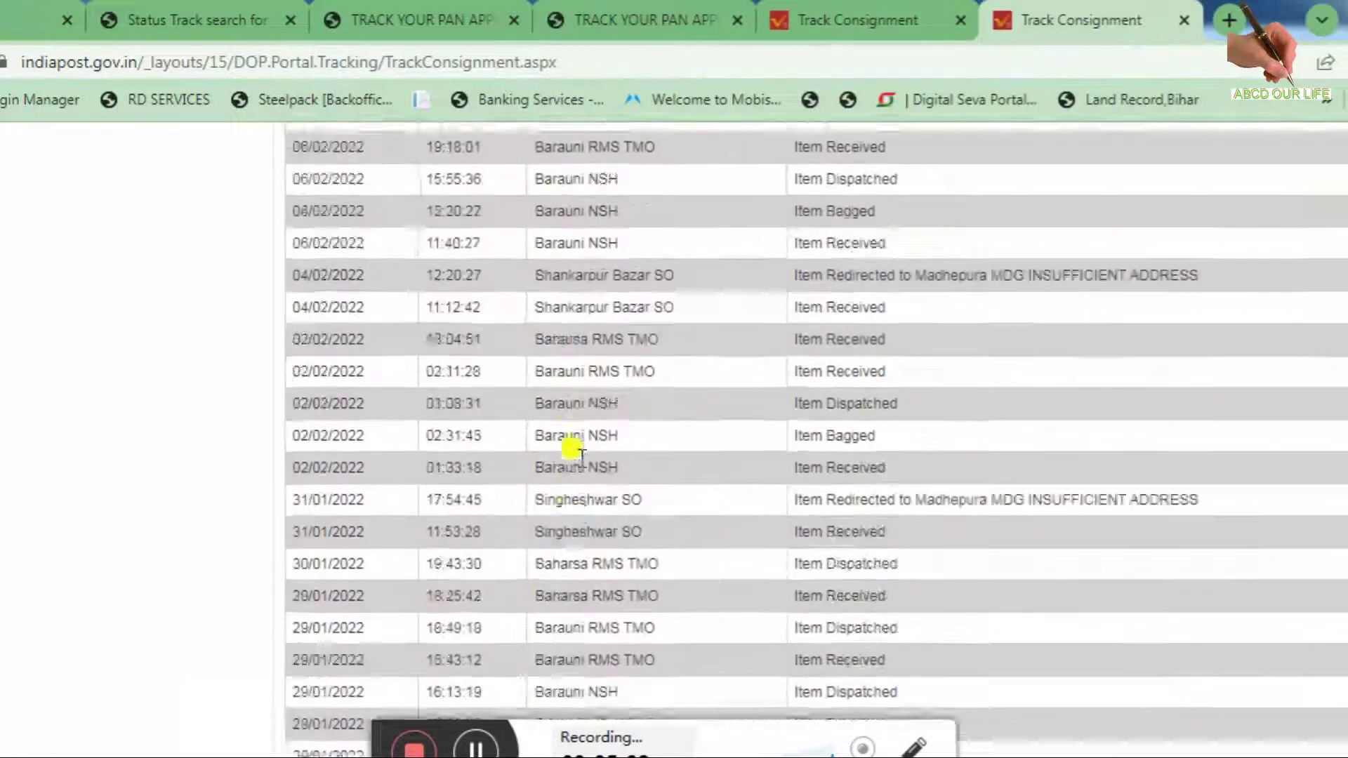
{"action": "scroll", "coordinate": [570, 448], "scroll_direction": "up", "scroll_amount": 15}
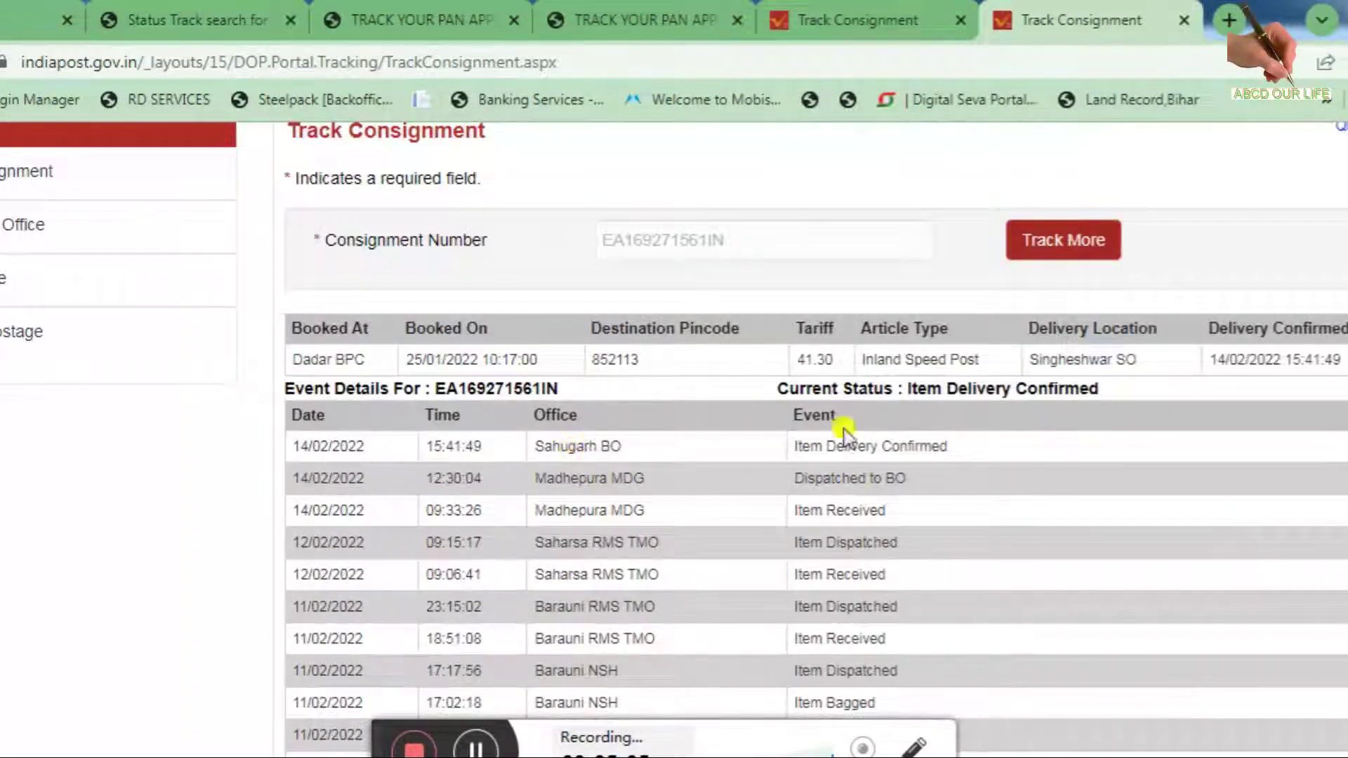
Compare the latest delivery events of the two tracked consignments, and look through the second consignment's event history
{"action": "left_click_drag", "start_coordinate": [798, 444], "coordinate": [987, 453]}
{"action": "left_click", "coordinate": [927, 441]}
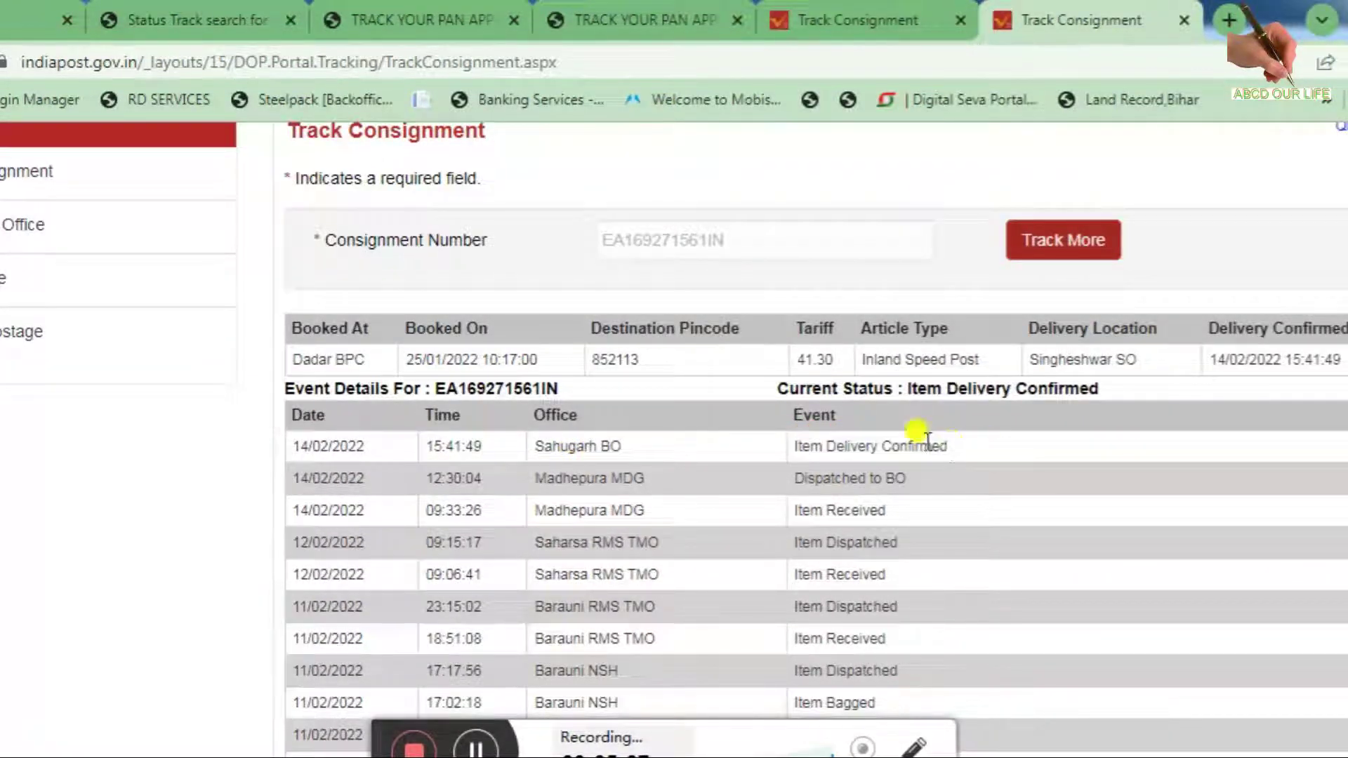
{"action": "left_click", "coordinate": [852, 34]}
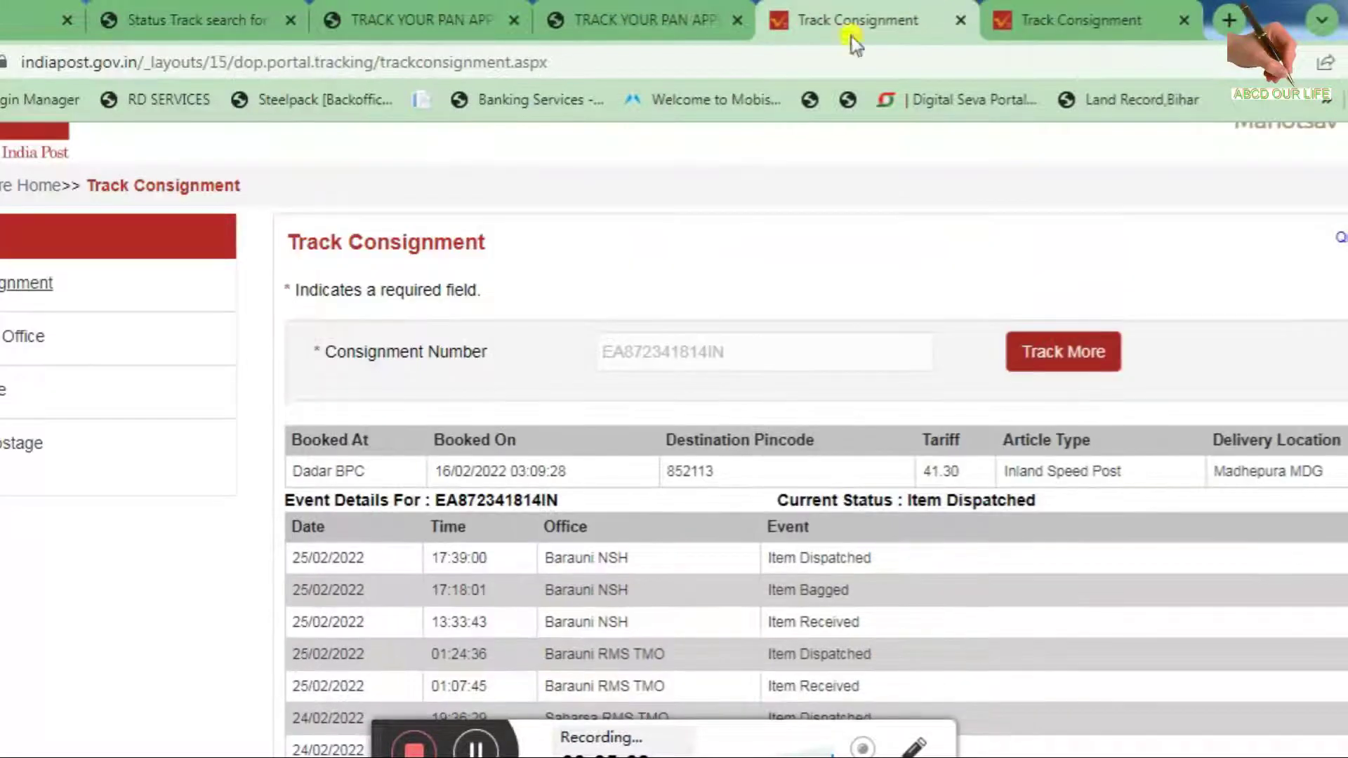
{"action": "left_click_drag", "start_coordinate": [767, 556], "coordinate": [917, 563]}
{"action": "left_click", "coordinate": [918, 562]}
{"action": "left_click", "coordinate": [1076, 9]}
{"action": "left_click_drag", "start_coordinate": [798, 457], "coordinate": [983, 439]}
{"action": "left_click", "coordinate": [987, 442]}
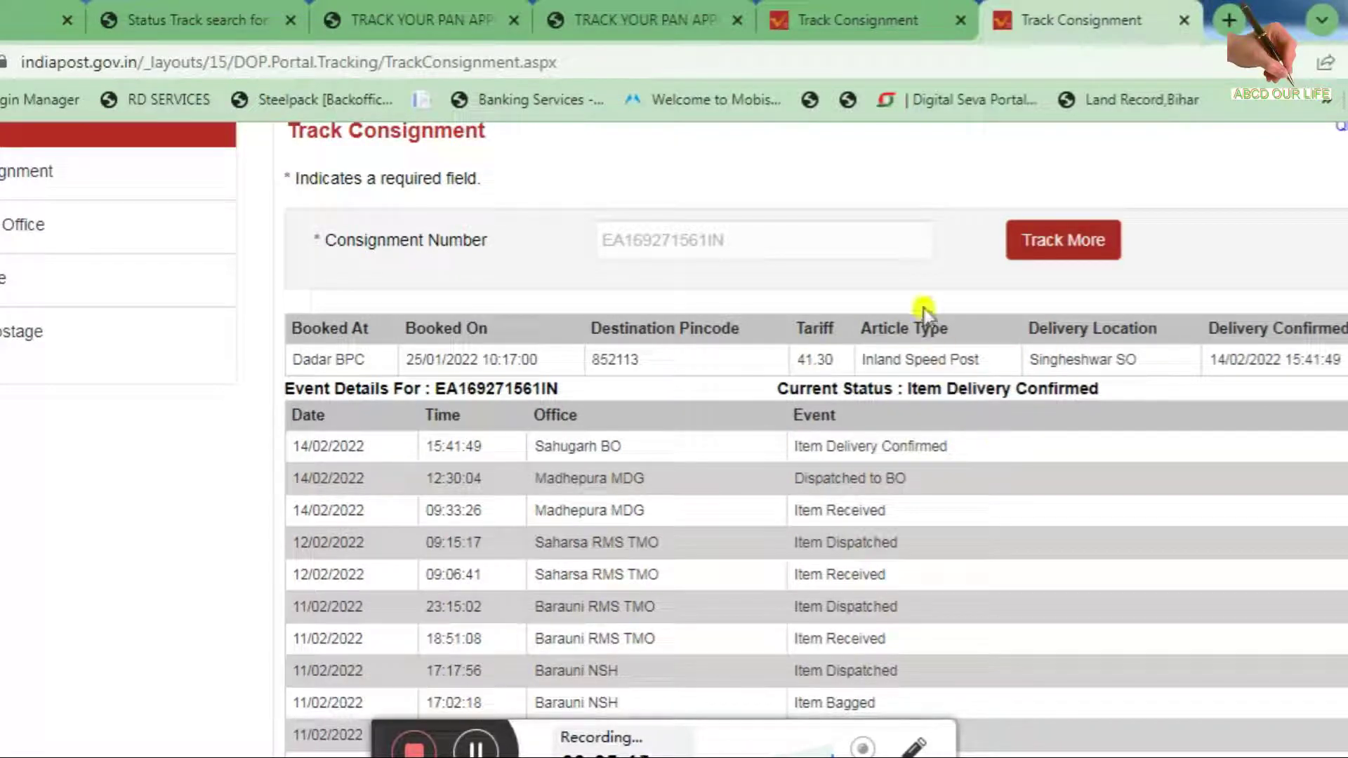
{"action": "left_click", "coordinate": [858, 20]}
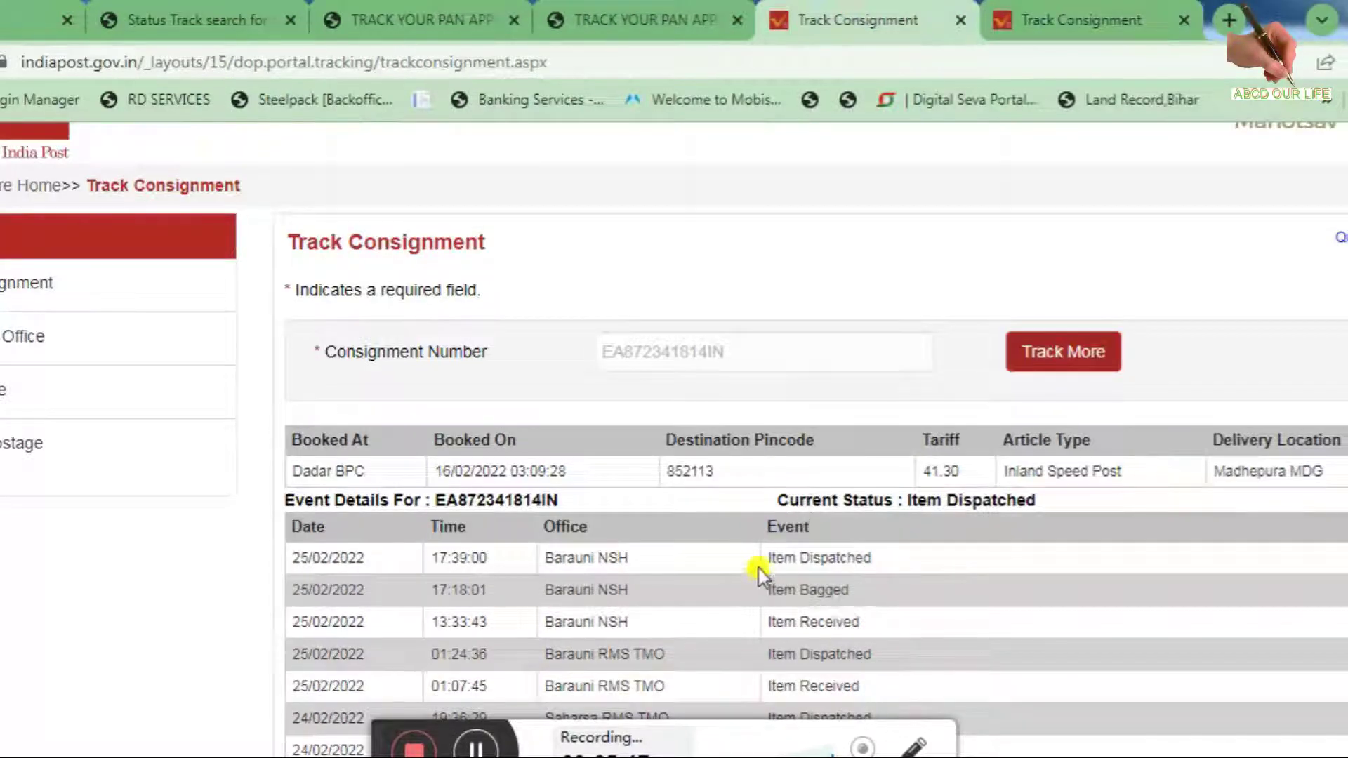
{"action": "left_click_drag", "start_coordinate": [767, 558], "coordinate": [882, 571]}
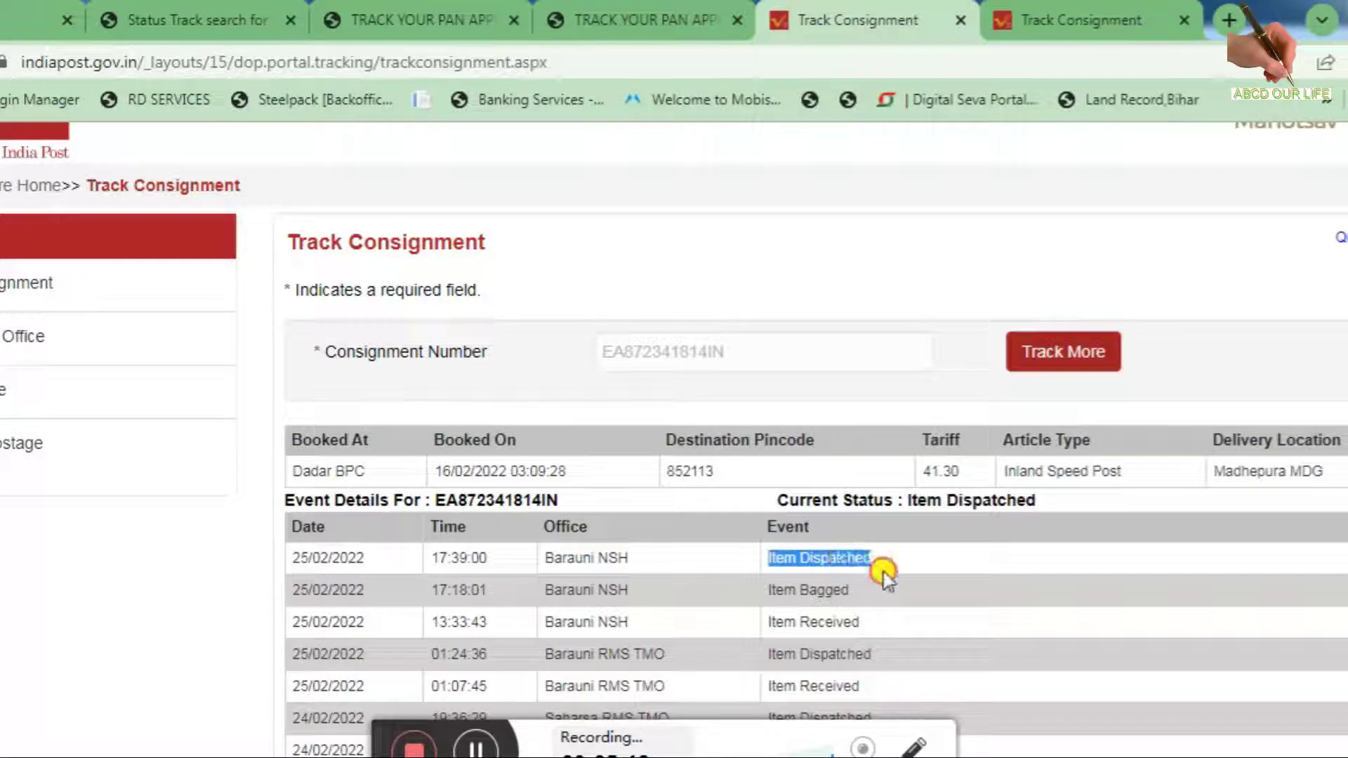
{"action": "left_click", "coordinate": [883, 572]}
{"action": "left_click", "coordinate": [1081, 20]}
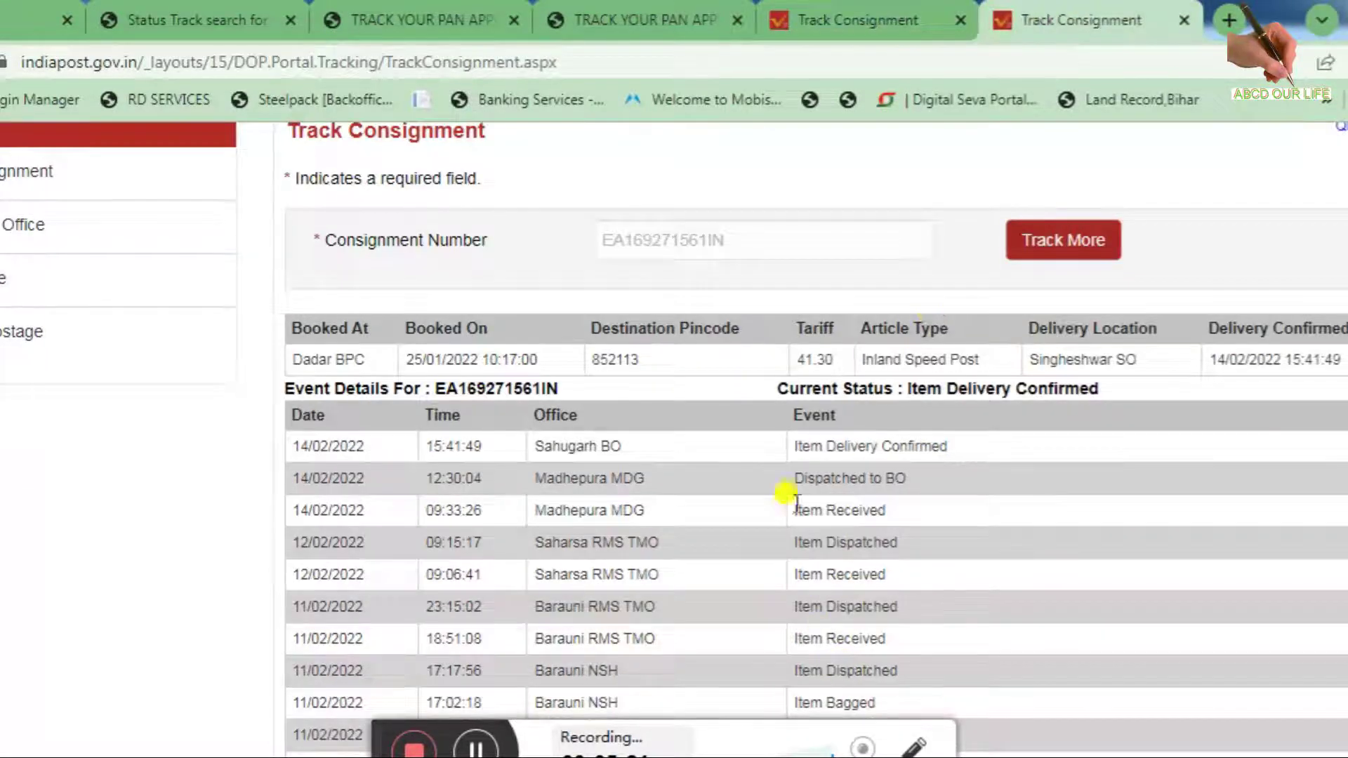
{"action": "left_click_drag", "start_coordinate": [792, 447], "coordinate": [965, 442]}
{"action": "left_click", "coordinate": [969, 443]}
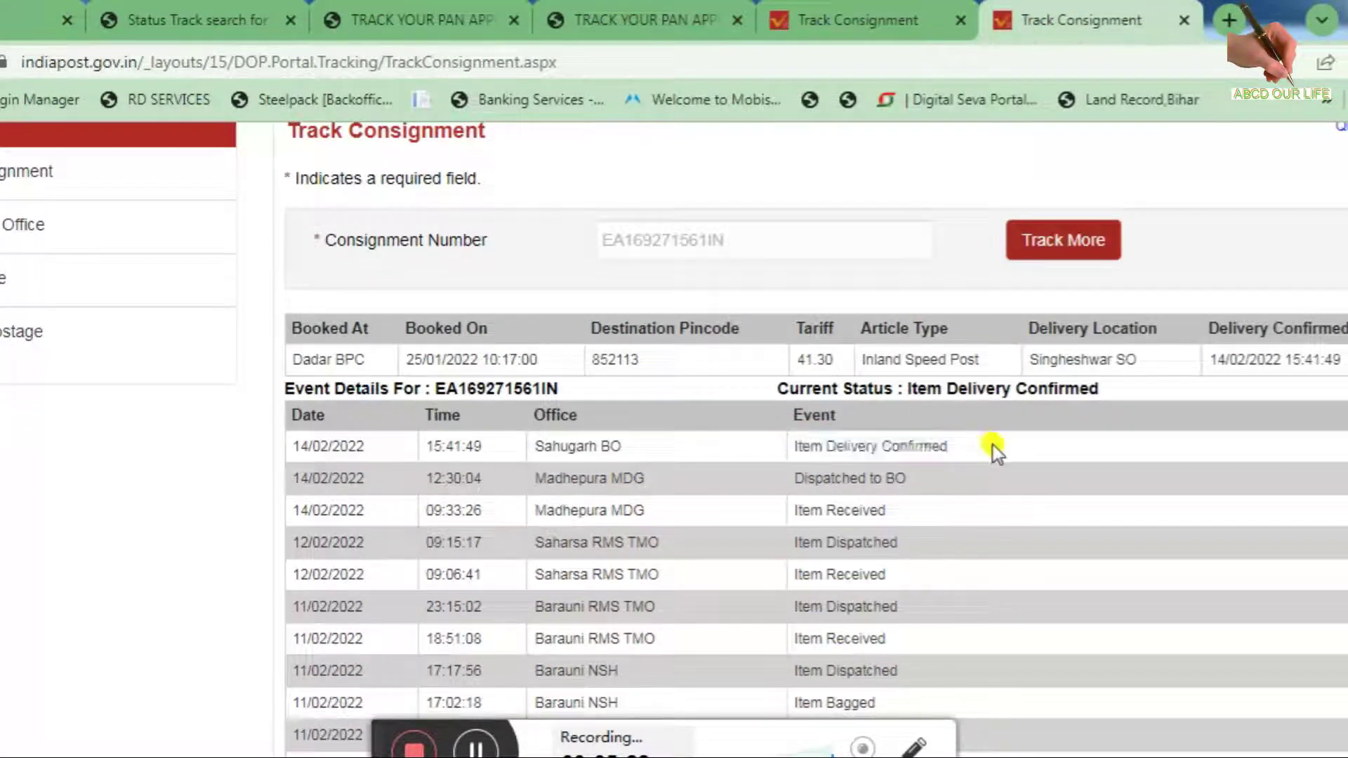
{"action": "scroll", "coordinate": [751, 414], "scroll_direction": "up", "scroll_amount": 2}
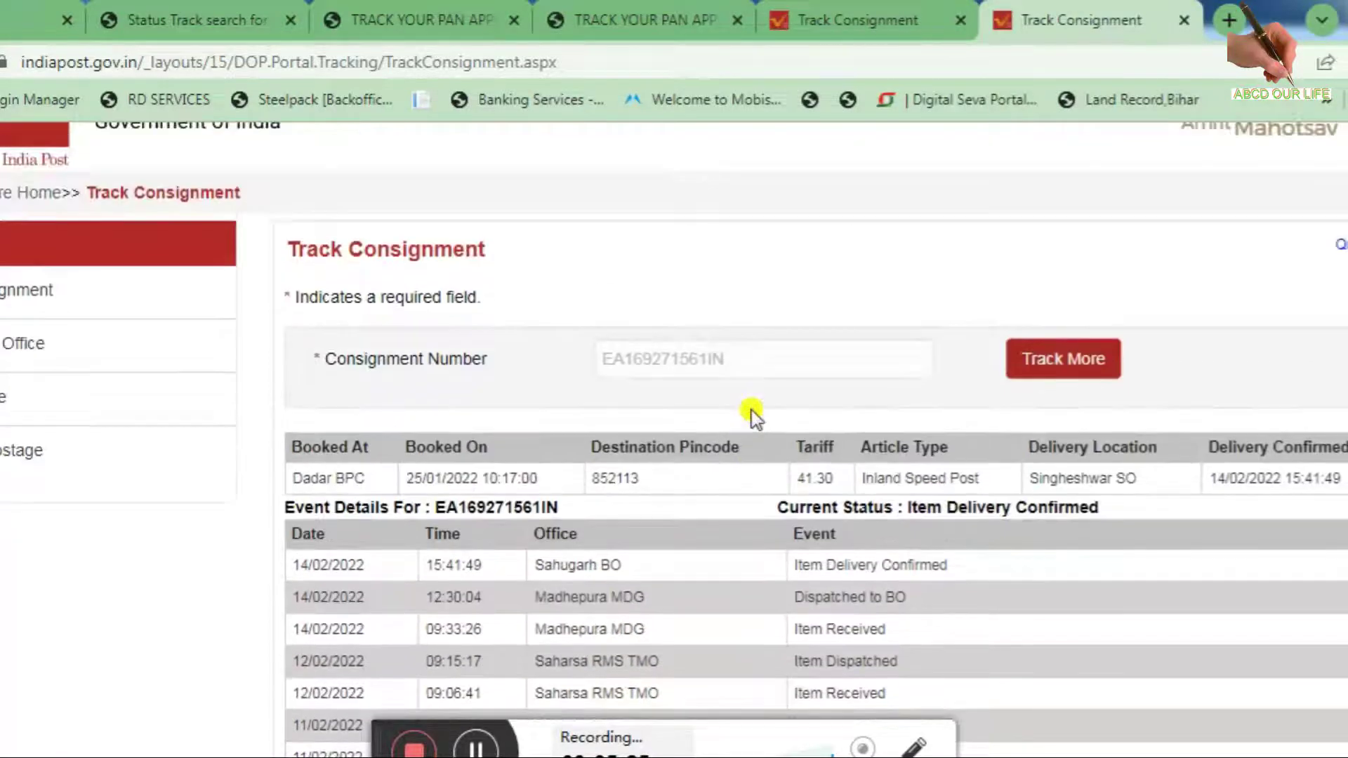
{"action": "scroll", "coordinate": [869, 619], "scroll_direction": "down", "scroll_amount": 20}
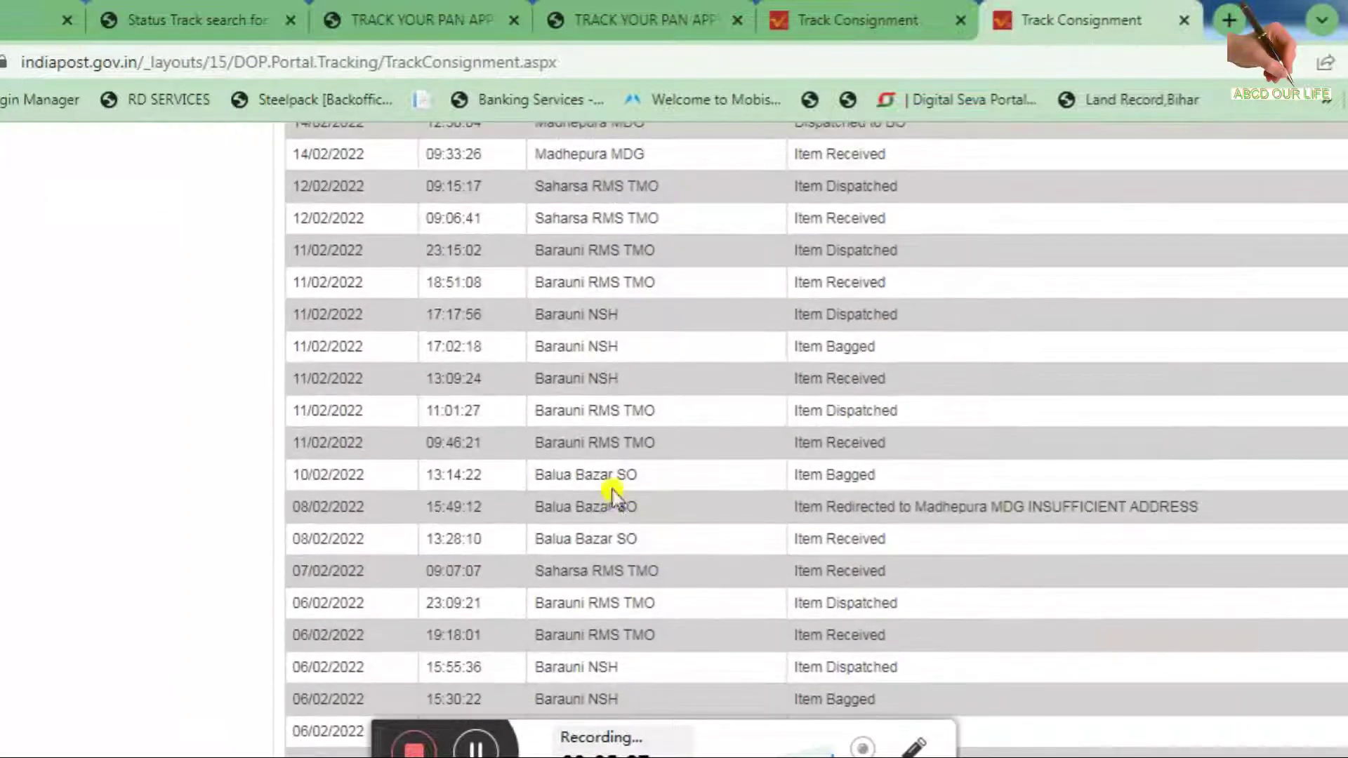
{"action": "scroll", "coordinate": [613, 496], "scroll_direction": "up", "scroll_amount": 20}
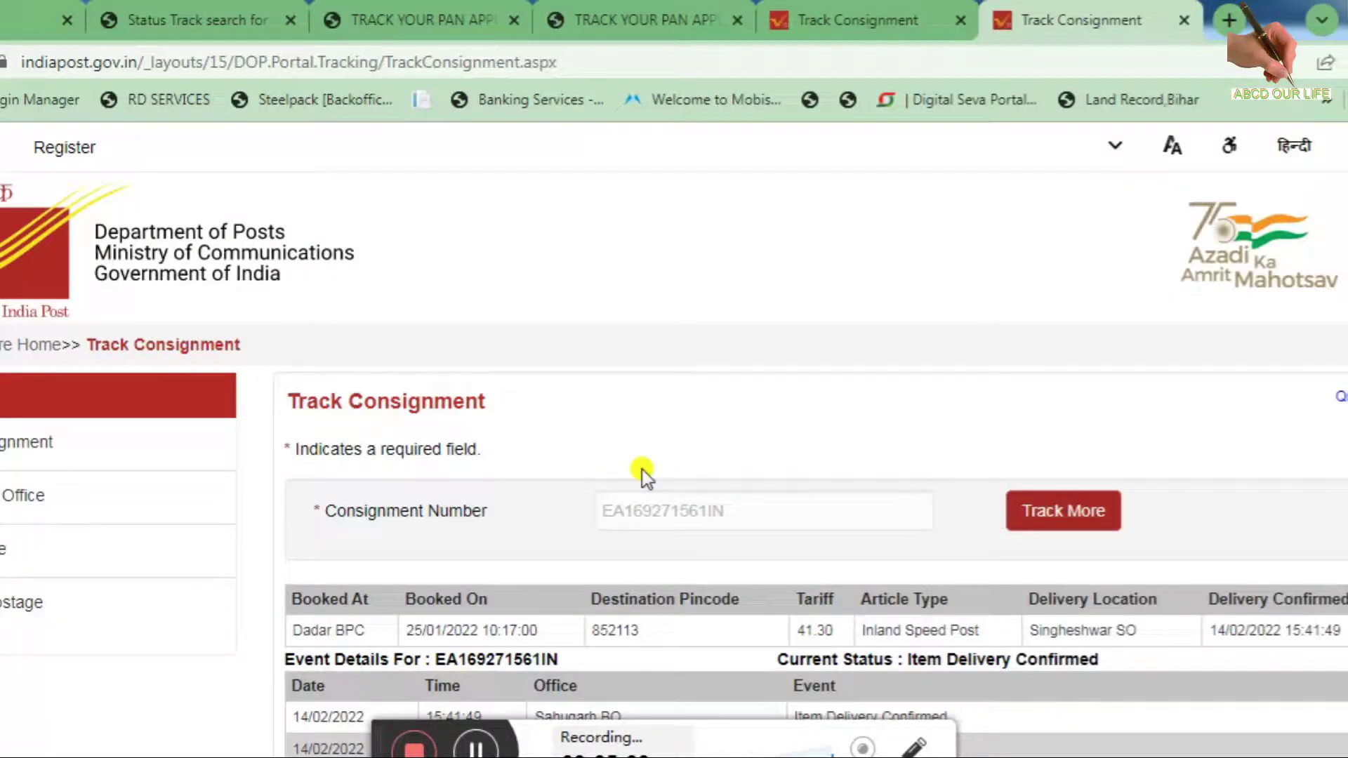
Preview the printout of the second consignment's tracking page, choose Save as PDF as the destination, and close the preview without saving
{"action": "right_click", "coordinate": [642, 472]}
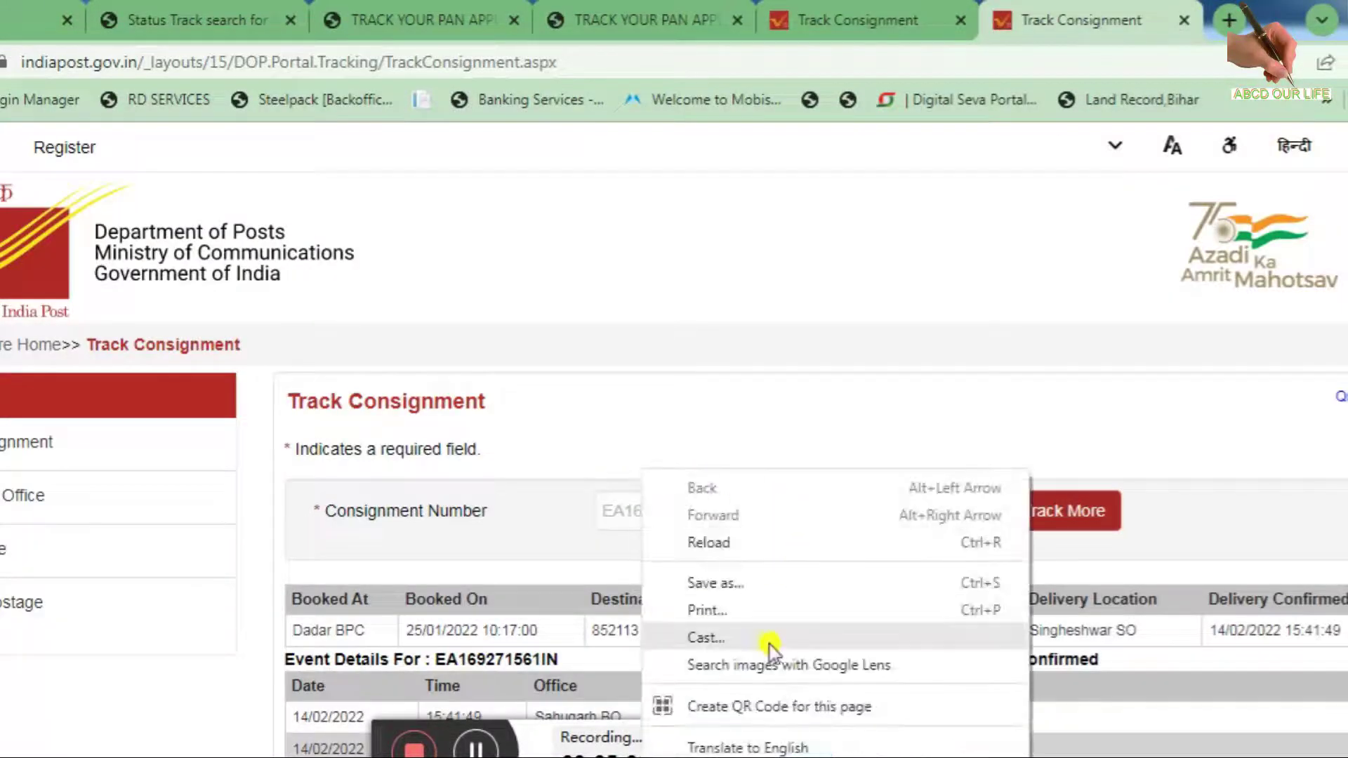
{"action": "left_click", "coordinate": [762, 608]}
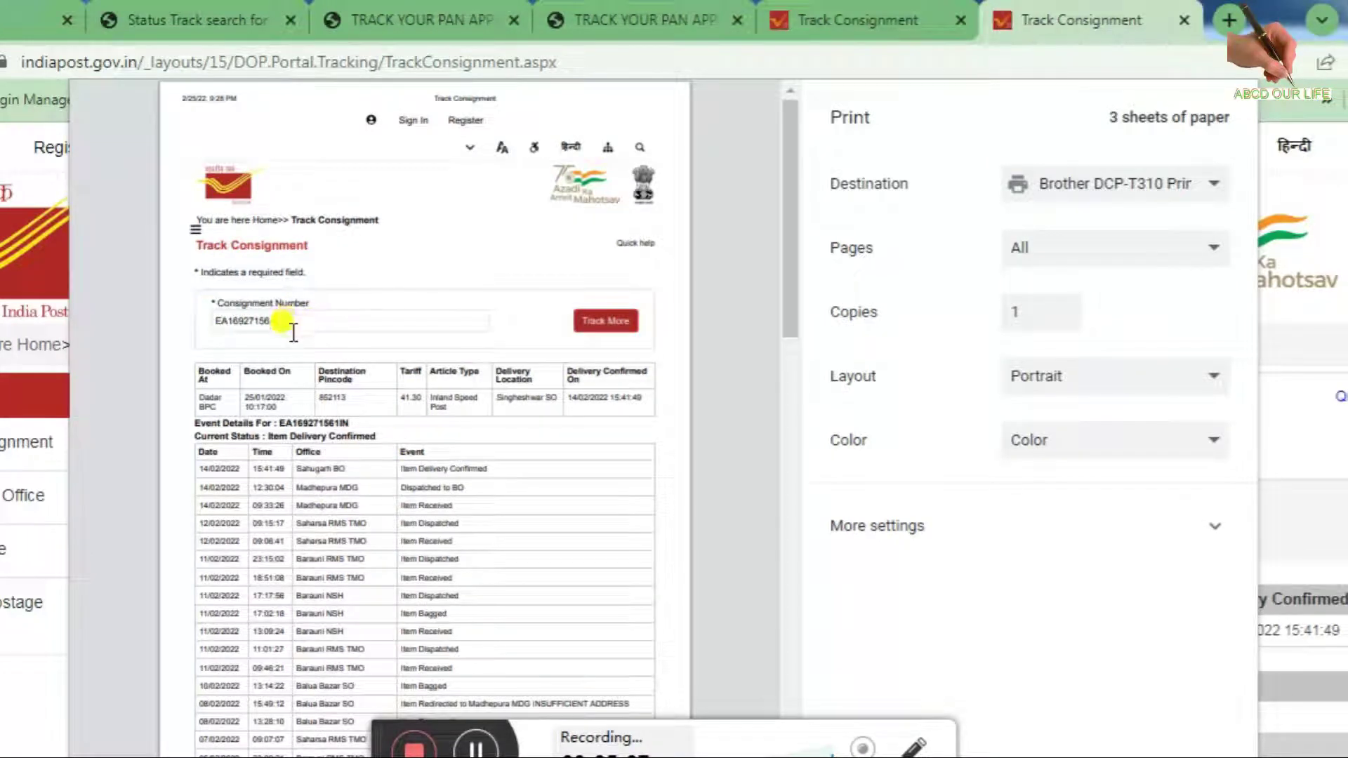
{"action": "scroll", "coordinate": [277, 551], "scroll_direction": "down", "scroll_amount": 15}
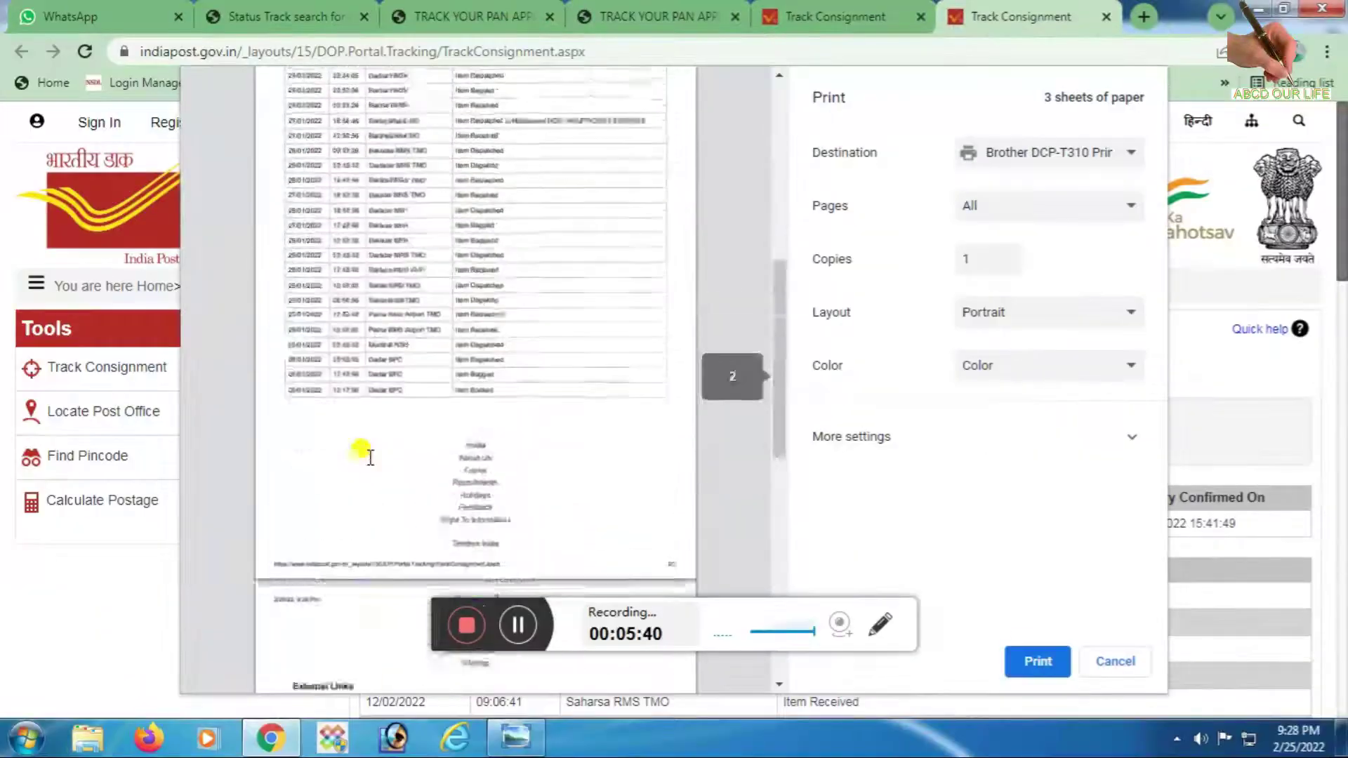
{"action": "scroll", "coordinate": [365, 453], "scroll_direction": "up", "scroll_amount": 10}
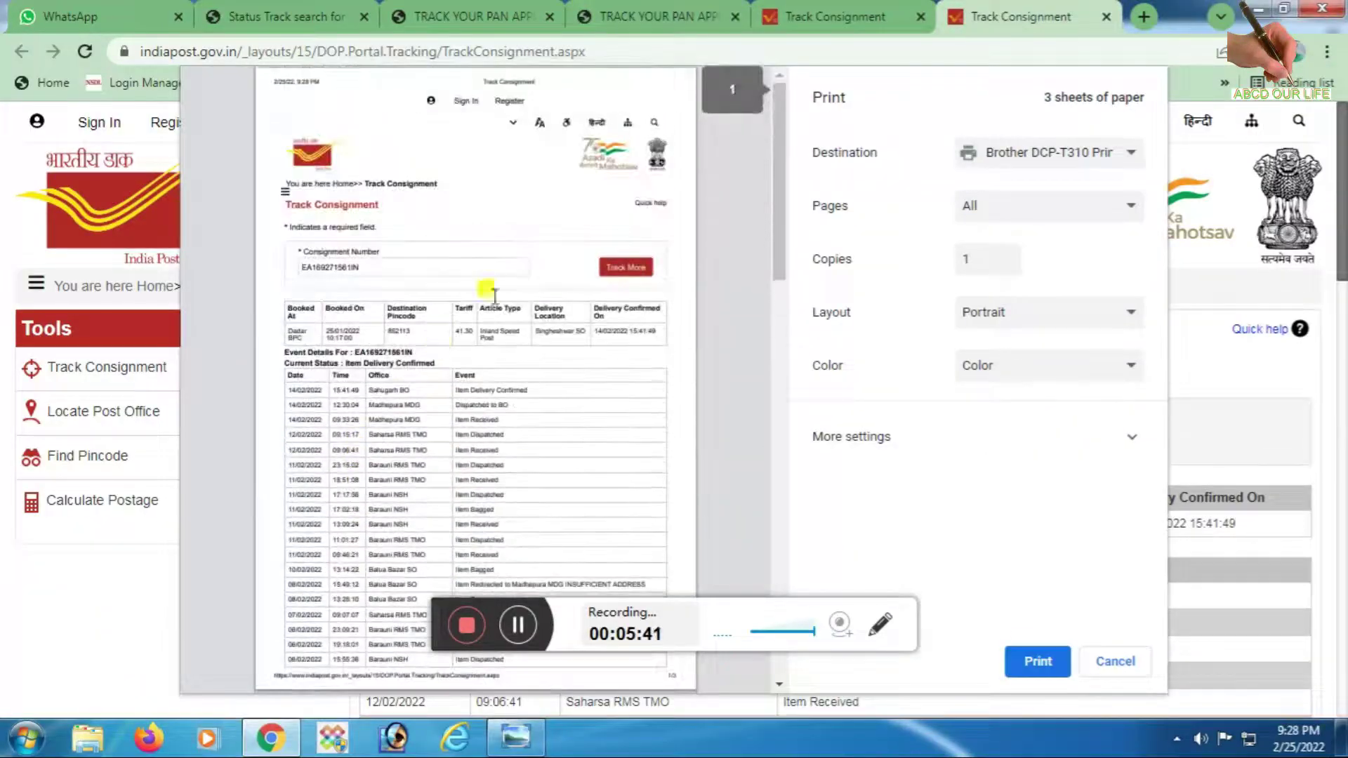
{"action": "left_click", "coordinate": [1031, 152]}
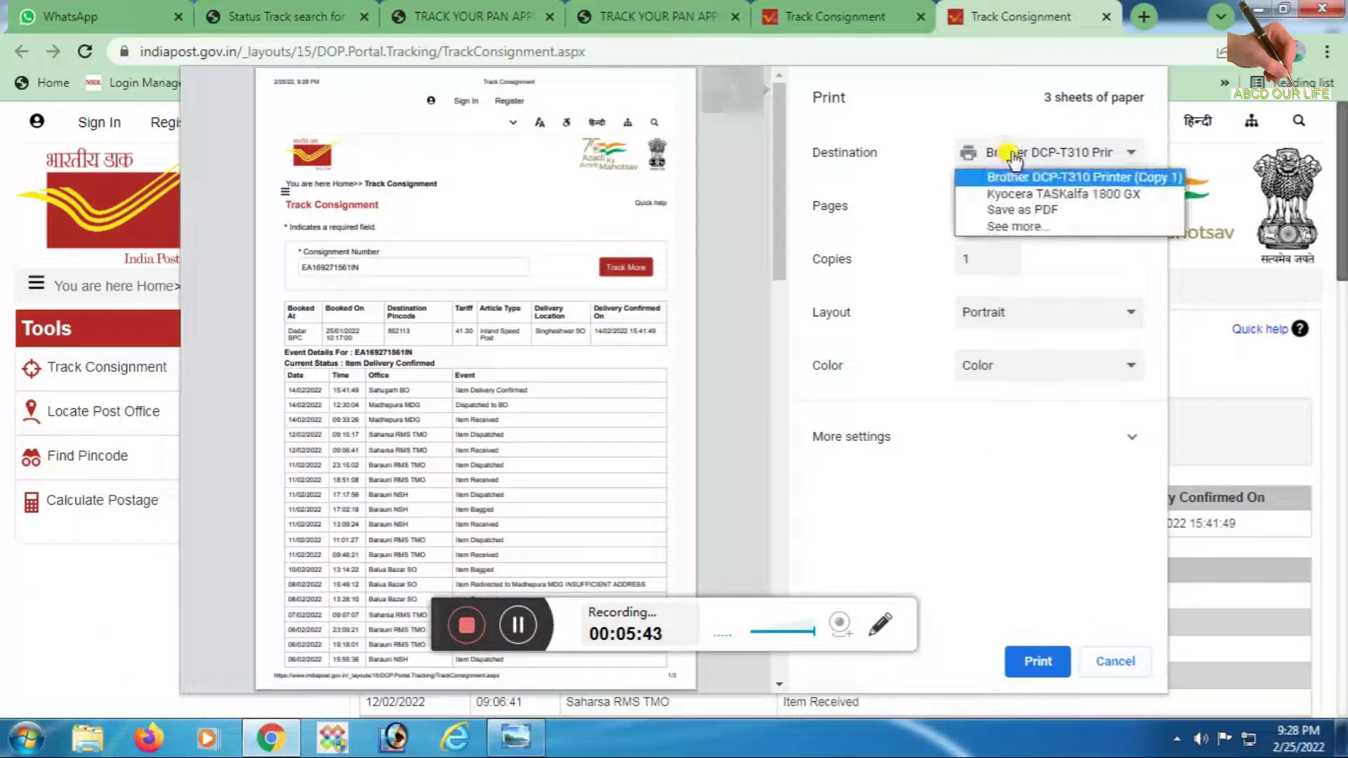
{"action": "left_click", "coordinate": [1034, 205]}
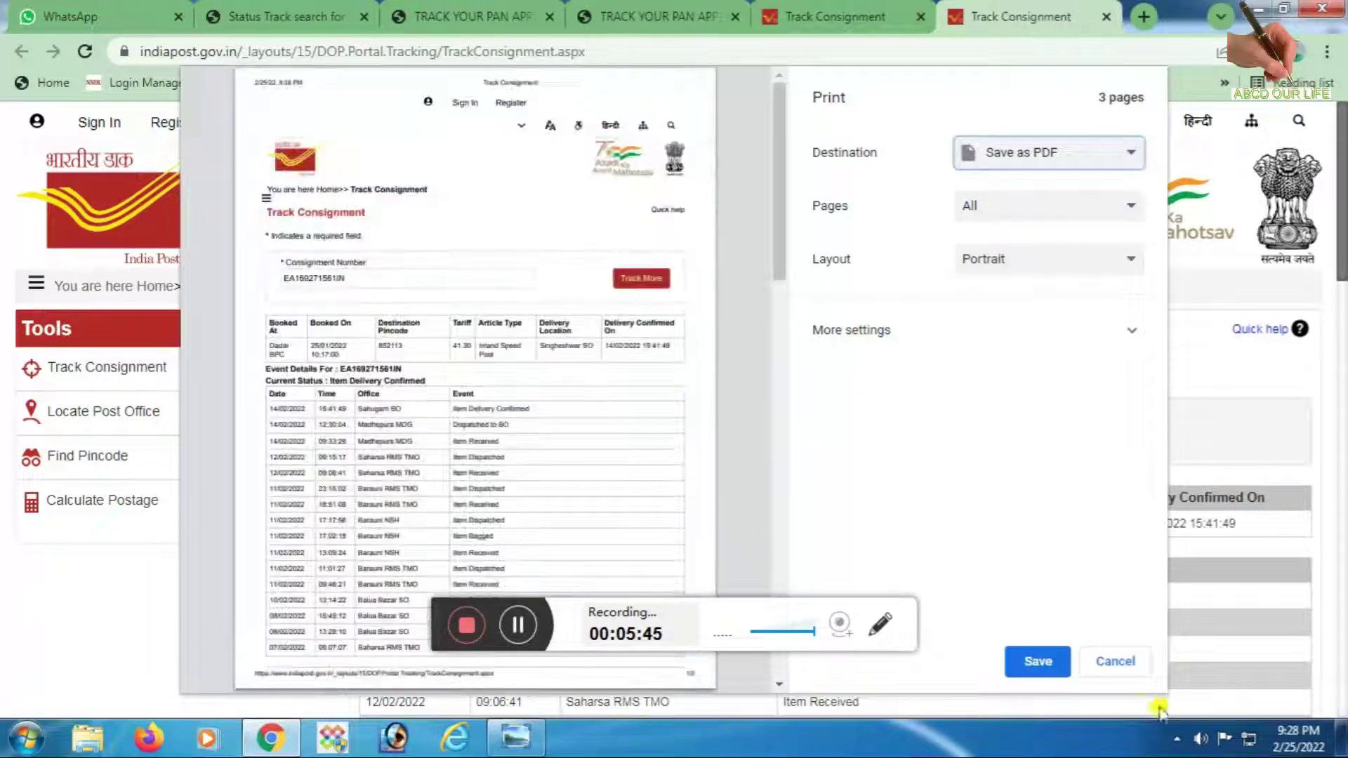
{"action": "left_click", "coordinate": [1114, 661]}
{"action": "scroll", "coordinate": [598, 469], "scroll_direction": "down", "scroll_amount": 1}
{"action": "scroll", "coordinate": [597, 469], "scroll_direction": "down", "scroll_amount": 6}
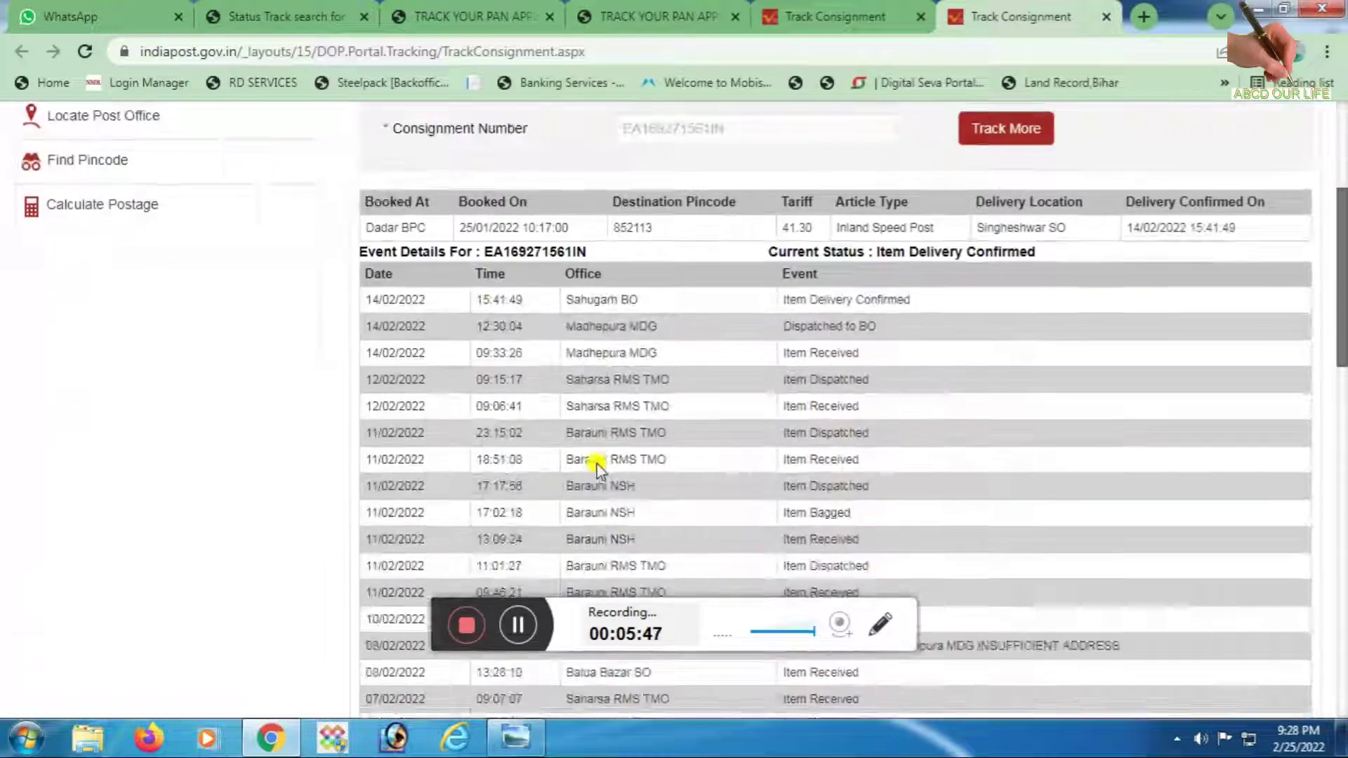
{"action": "scroll", "coordinate": [598, 463], "scroll_direction": "down", "scroll_amount": 15}
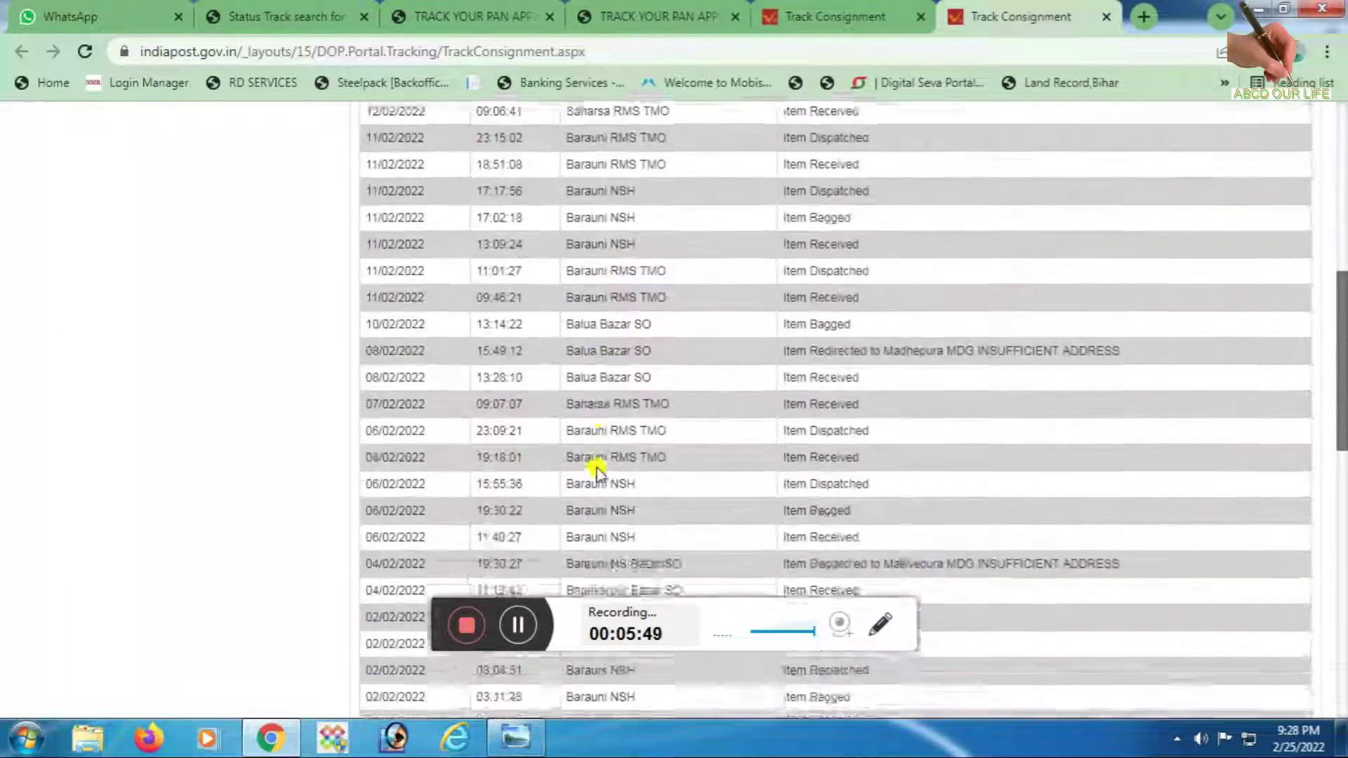
{"action": "scroll", "coordinate": [598, 469], "scroll_direction": "up", "scroll_amount": 20}
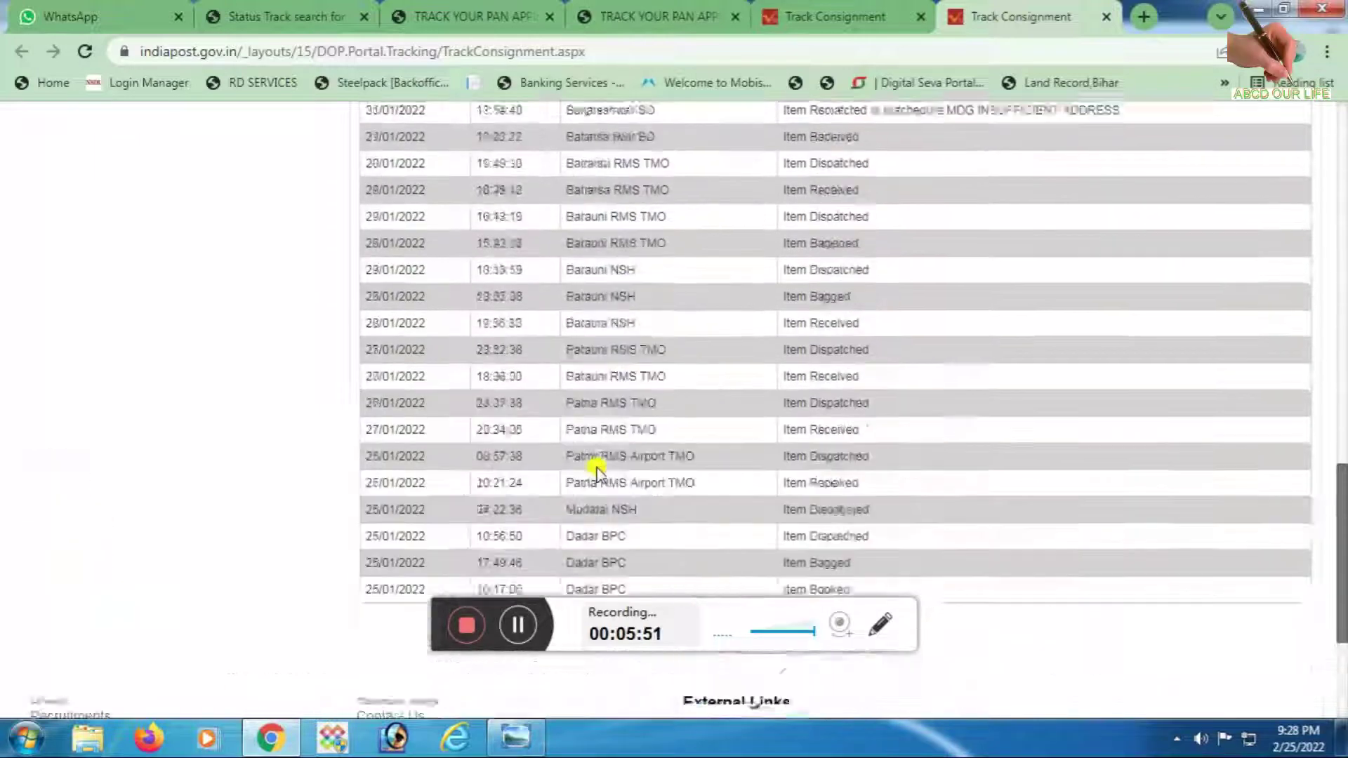